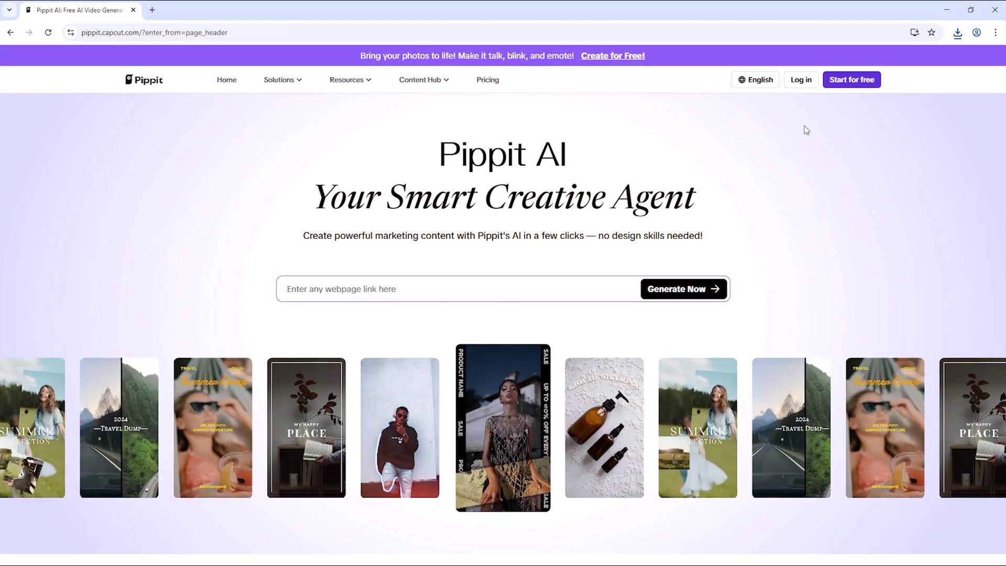
Scroll through the homepage's feature sections down to the Smart Tools area.
scroll(809, 157, down, 1)
scroll(809, 159, down, 4)
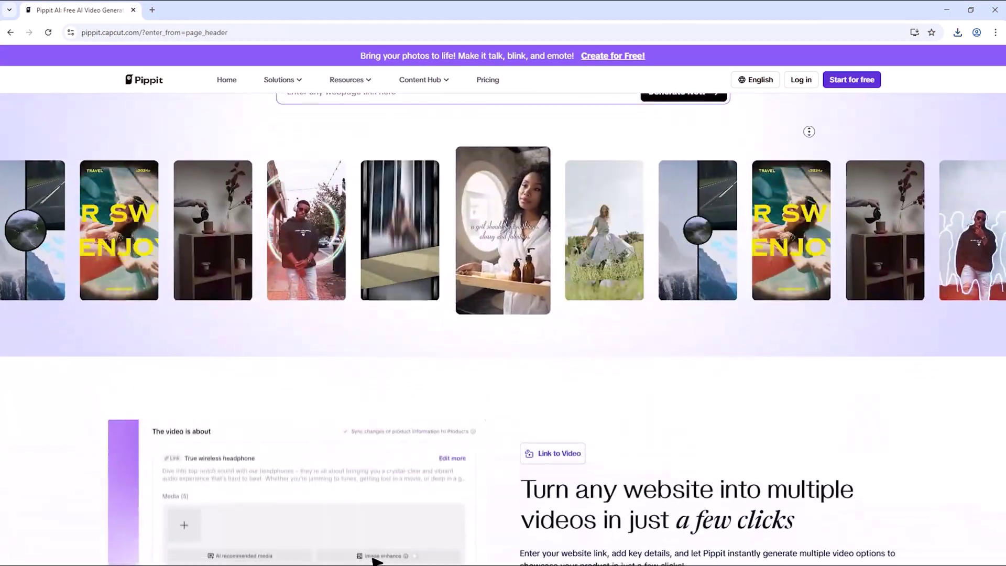
scroll(819, 168, down, 5)
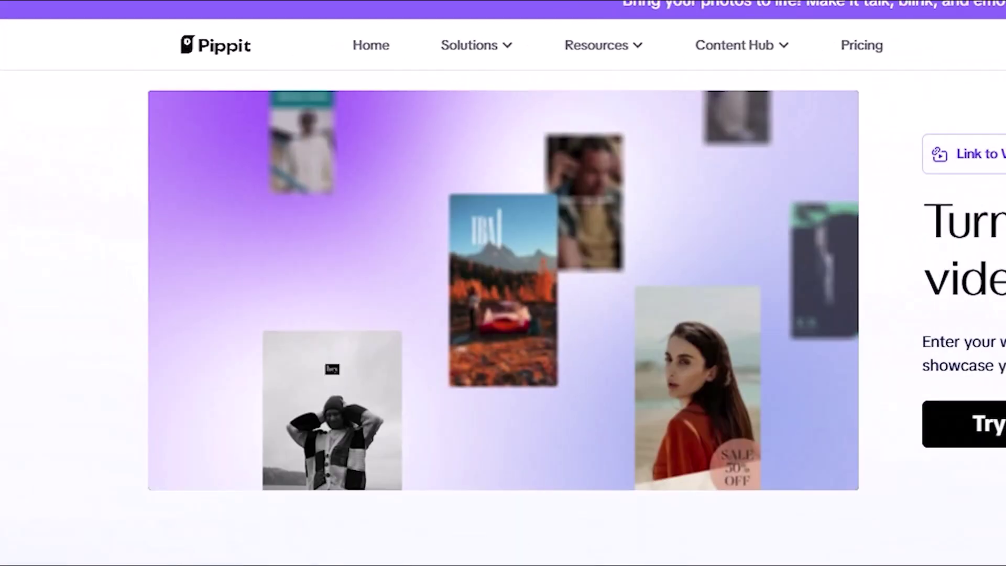
scroll(393, 270, up, 2)
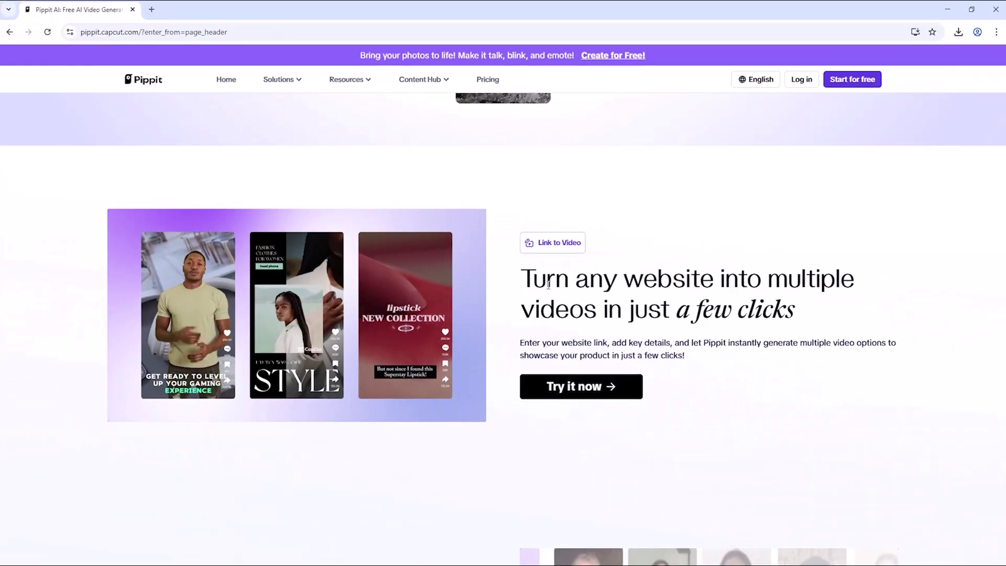
scroll(768, 397, down, 7)
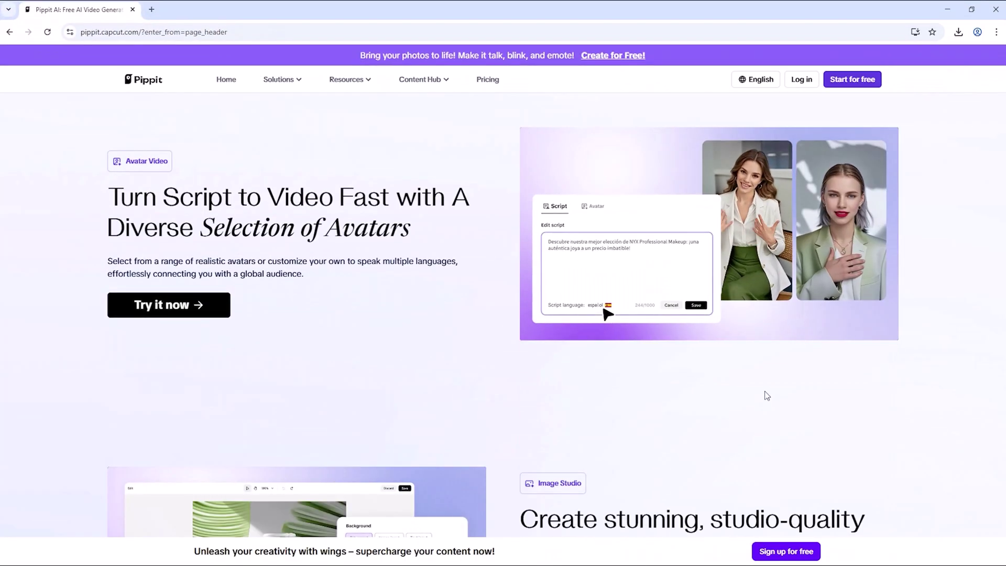
scroll(765, 390, down, 7)
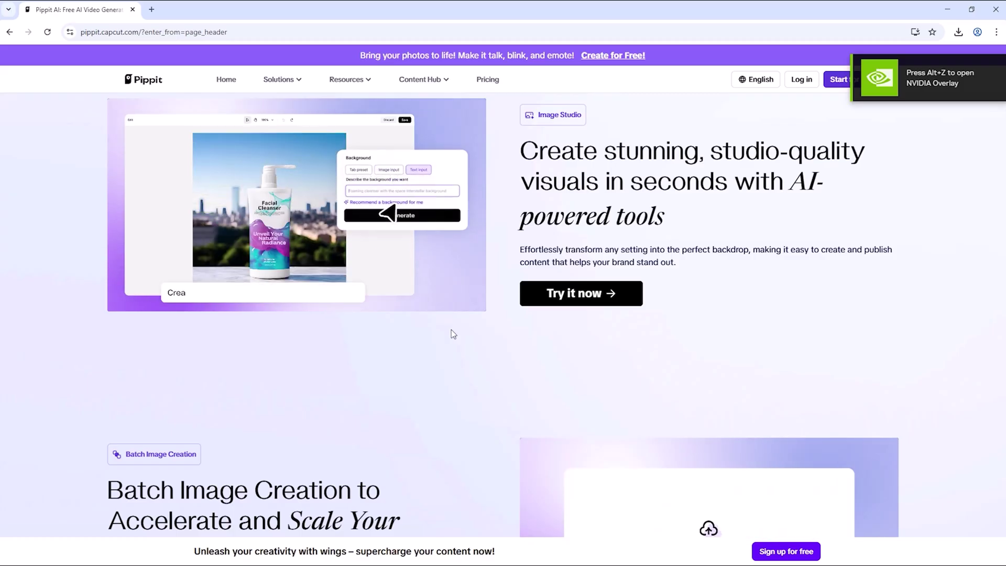
scroll(539, 339, down, 6)
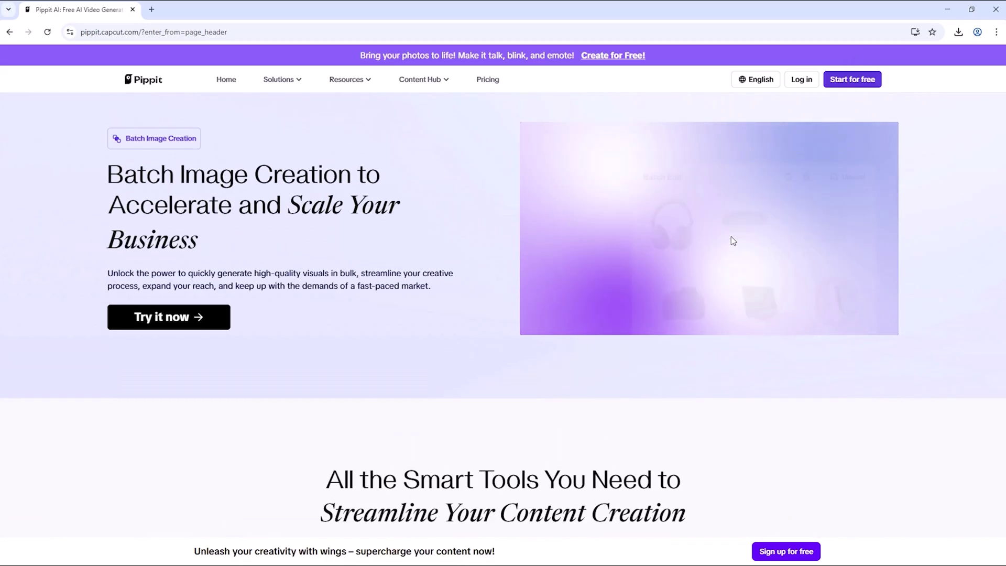
scroll(731, 237, down, 7)
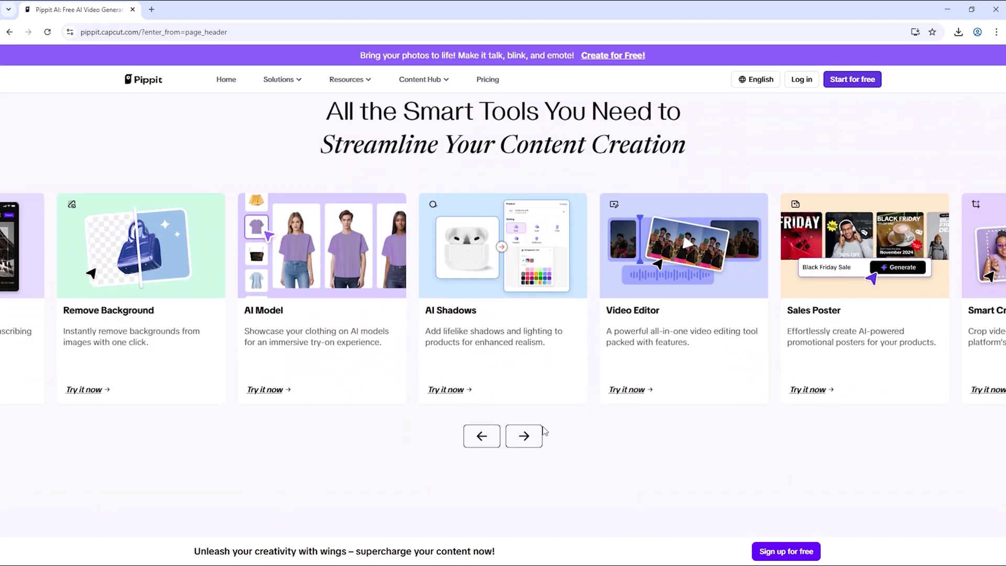
Advance the Smart Tools carousel past Smart Crop to reveal more tools.
click(524, 437)
click(524, 438)
click(524, 437)
click(524, 437)
click(524, 437)
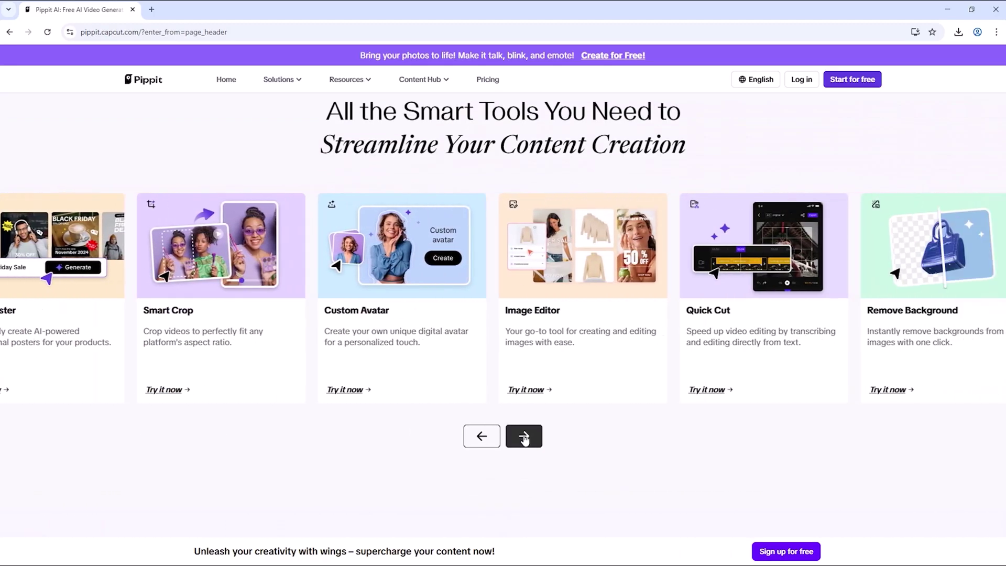
scroll(660, 400, down, 6)
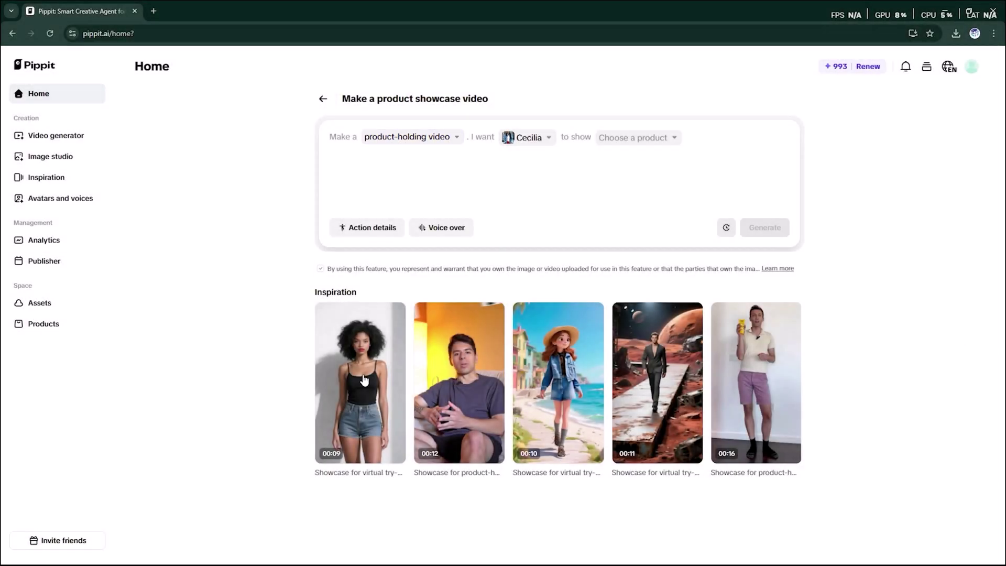
Check the video type list and leave it on product-holding video.
mouse_move(584, 403)
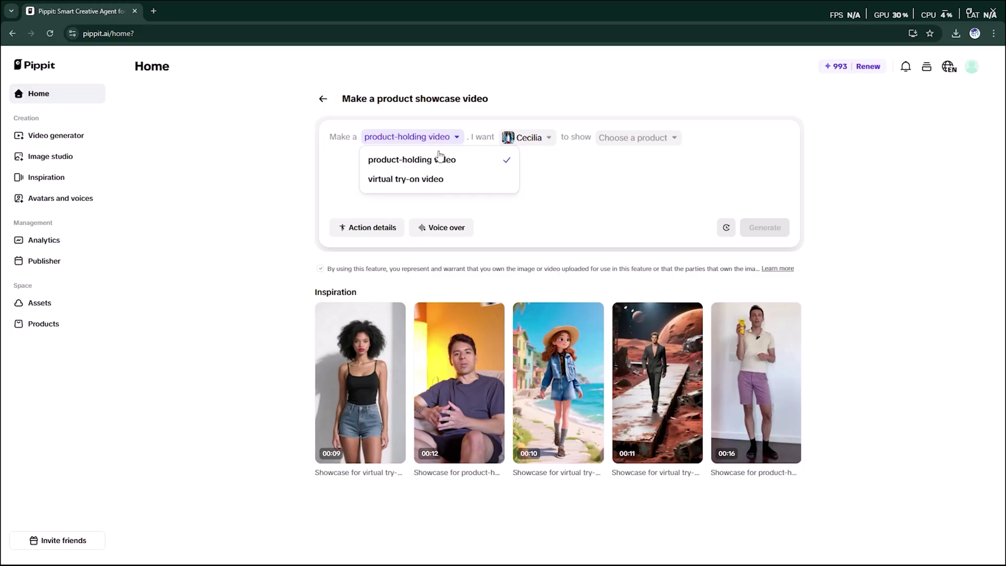
click(579, 187)
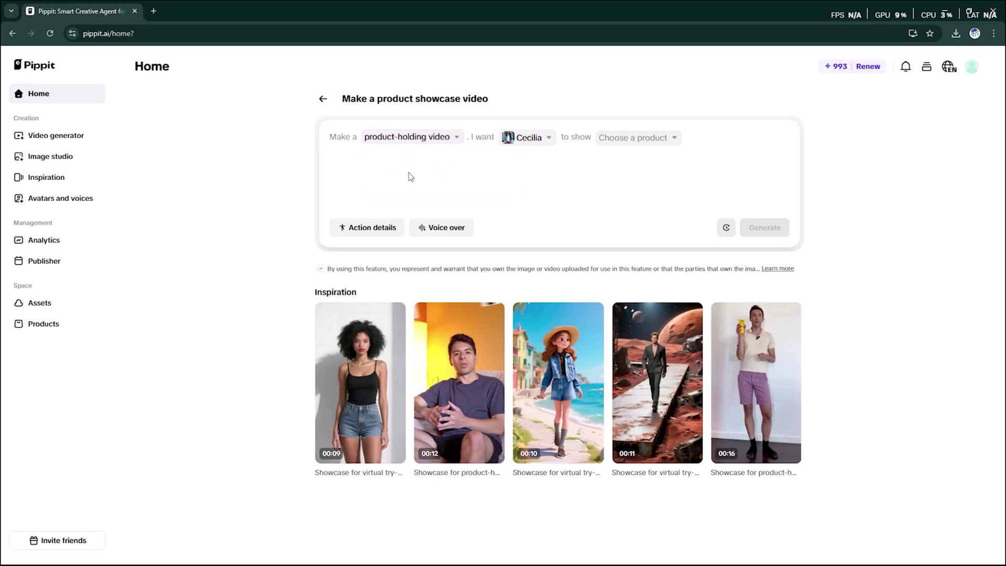
Choose Henry from the built-in characters as the video's character.
click(538, 148)
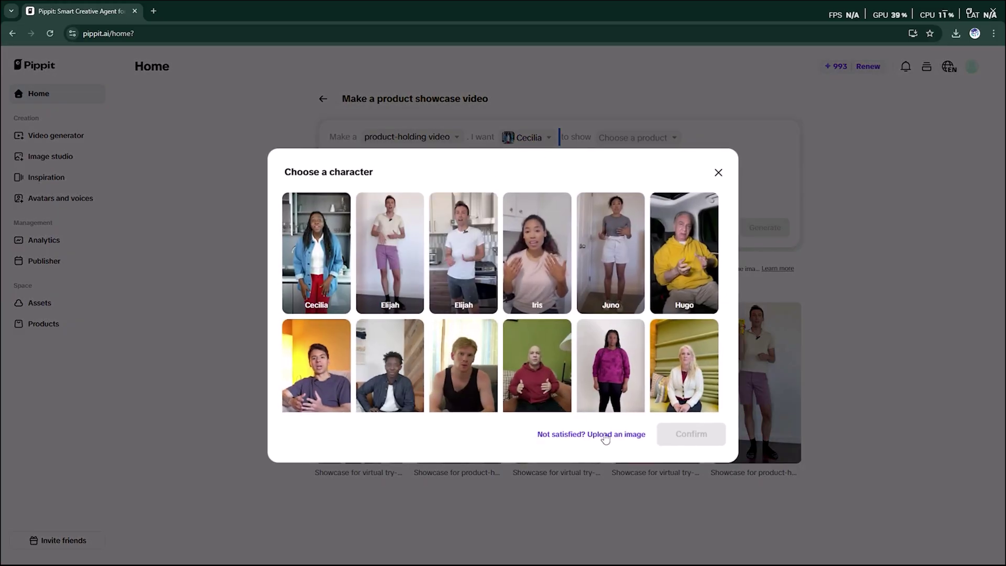
scroll(446, 283, down, 10)
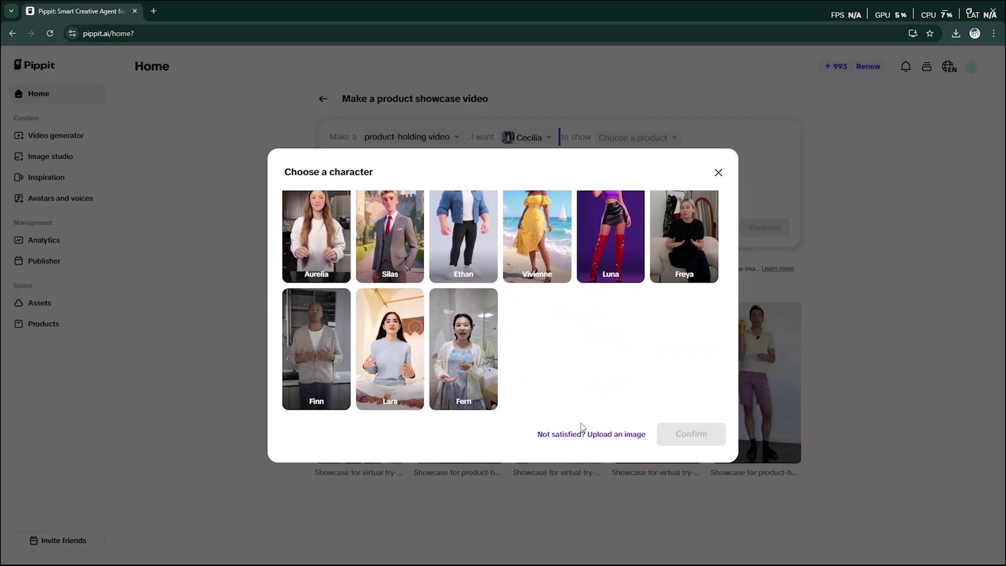
click(606, 435)
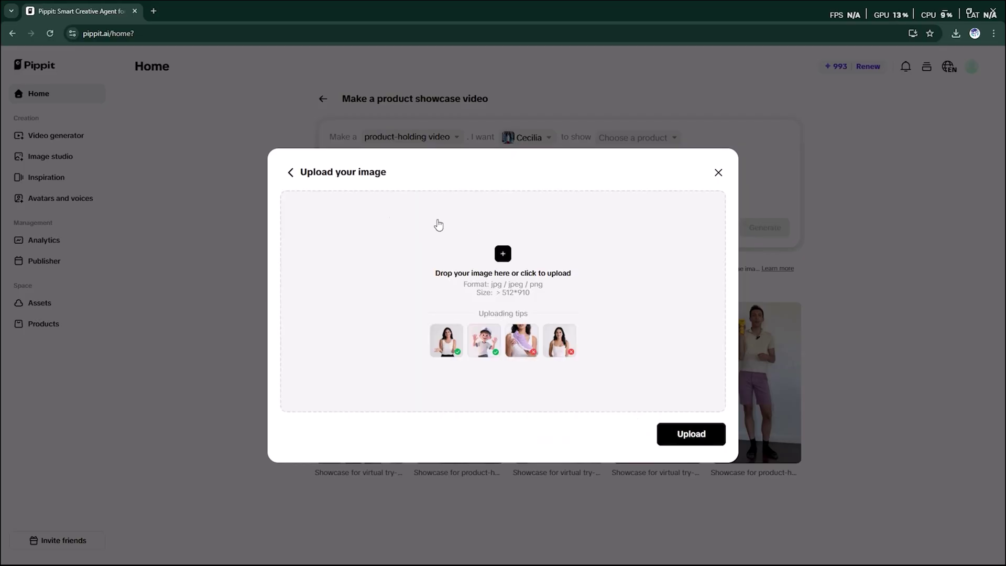
click(291, 172)
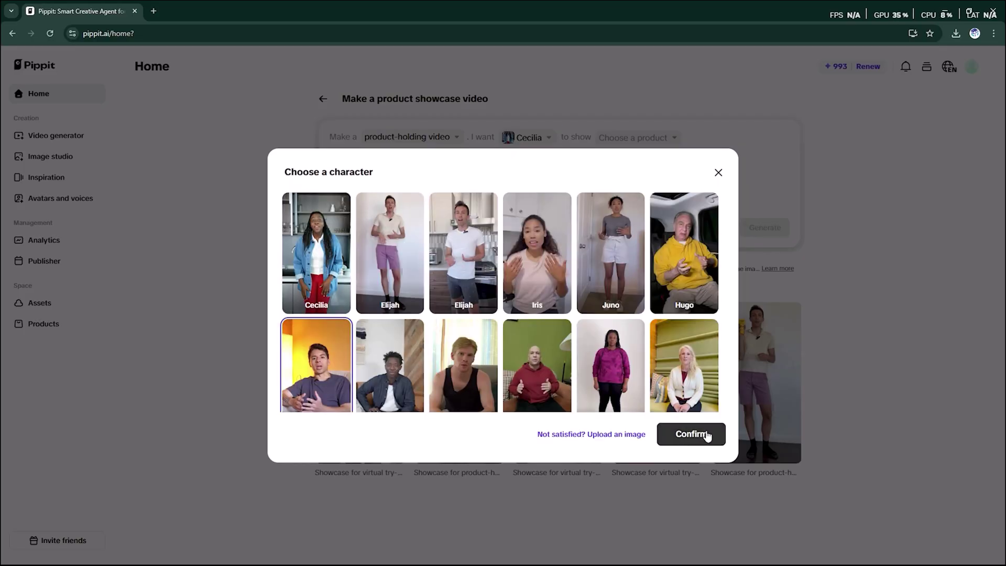
click(691, 434)
Upload the product photo from the computer as the showcased product.
click(618, 142)
click(650, 165)
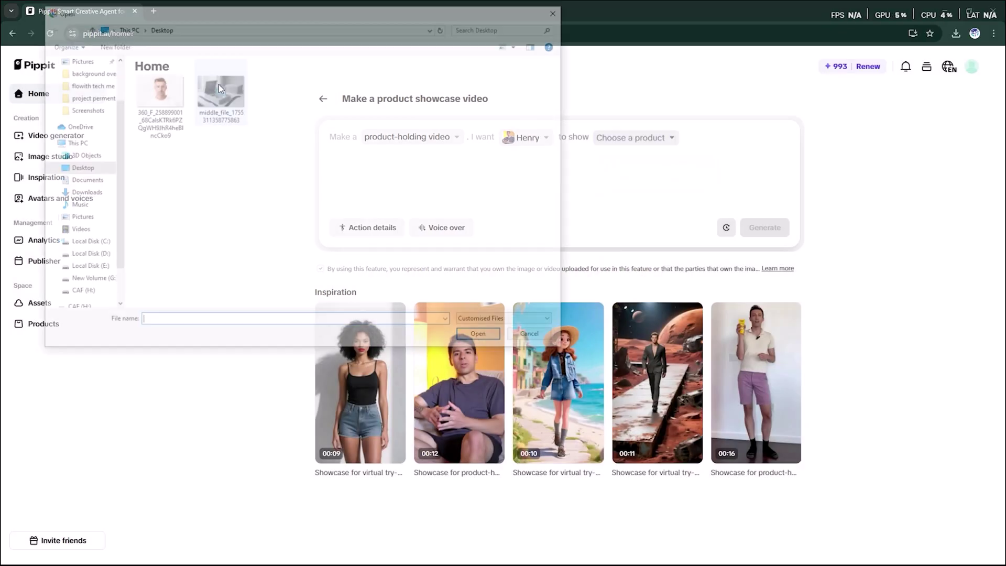
double_click(219, 84)
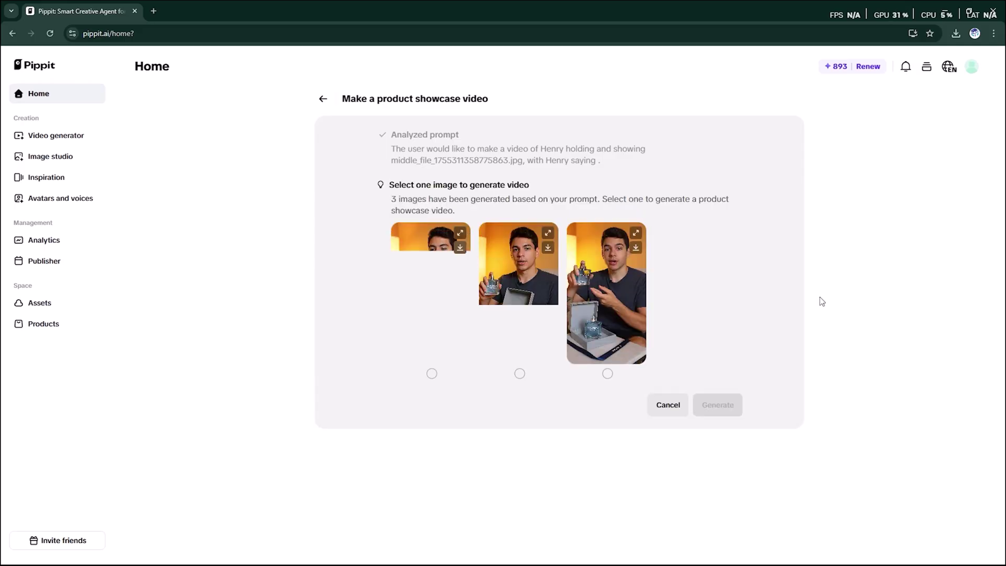
Preview all three generated Henry images full size, then generate the video from the first.
click(513, 286)
click(706, 306)
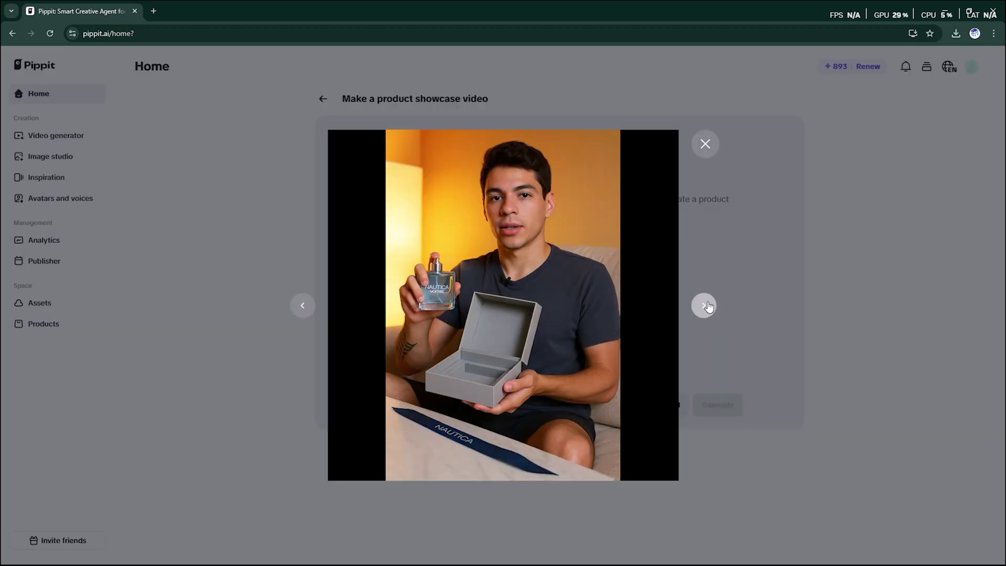
click(706, 304)
click(705, 144)
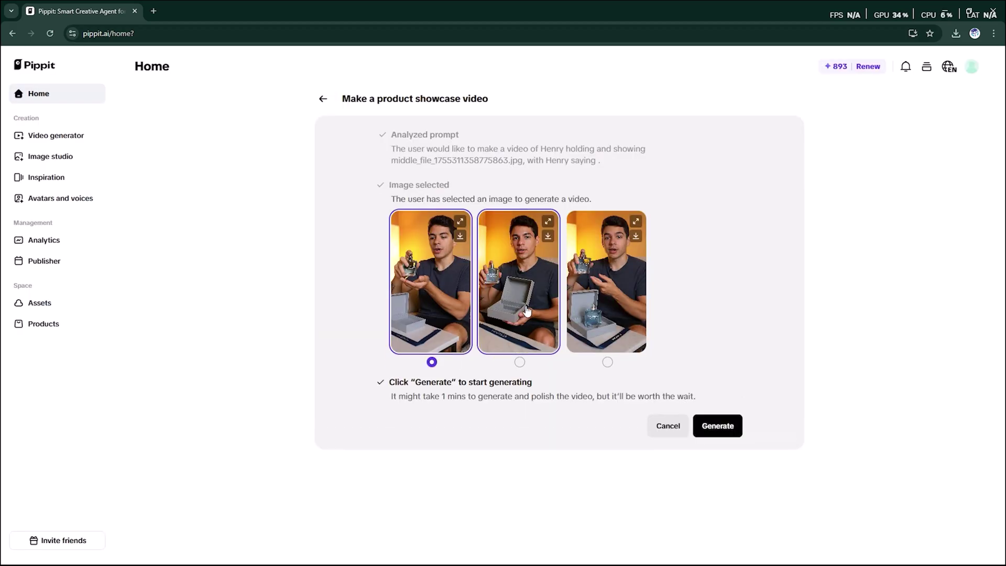
click(706, 433)
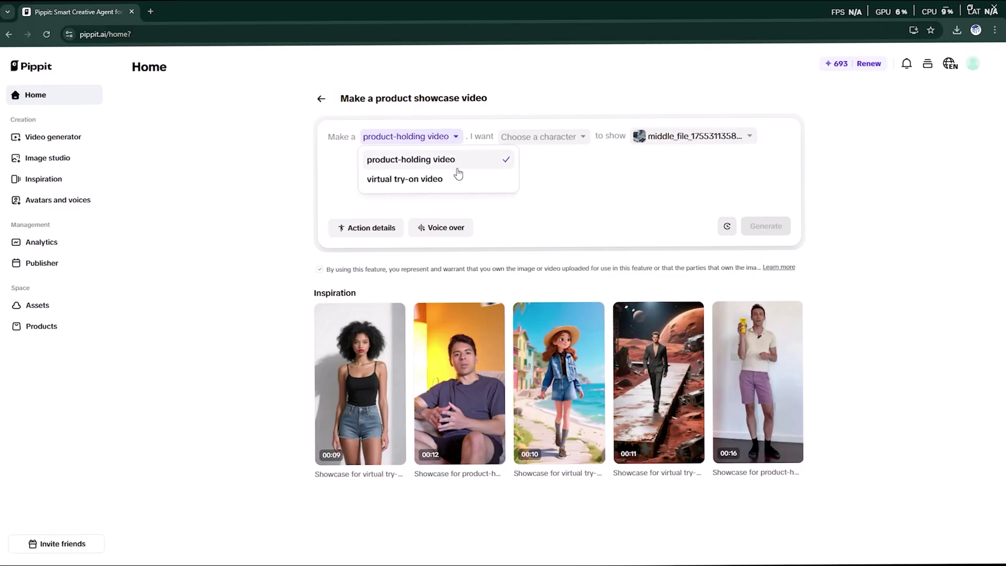
Switch to virtual try-on with Samuel as the character and the uploaded product image.
click(440, 178)
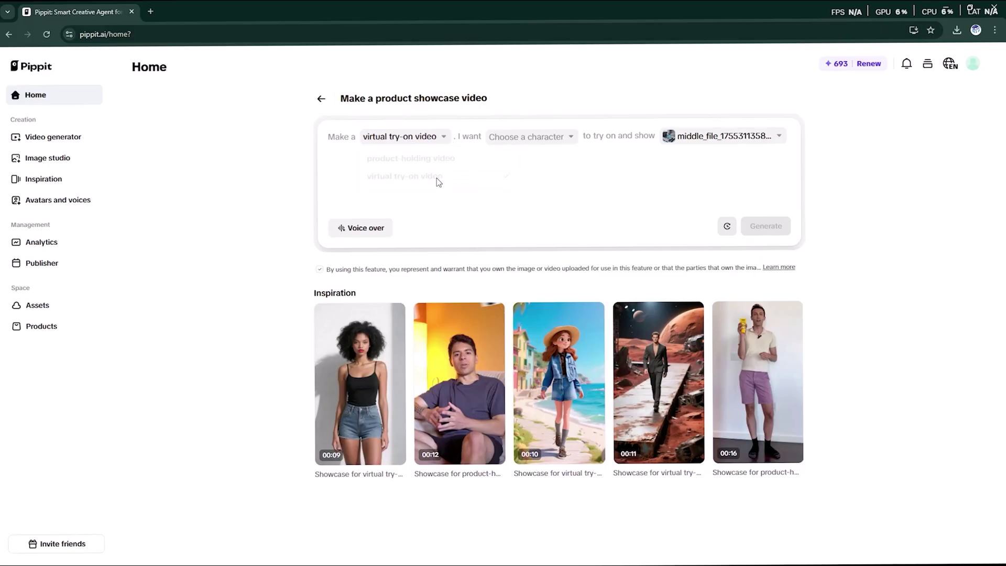
click(524, 141)
scroll(468, 352, down, 5)
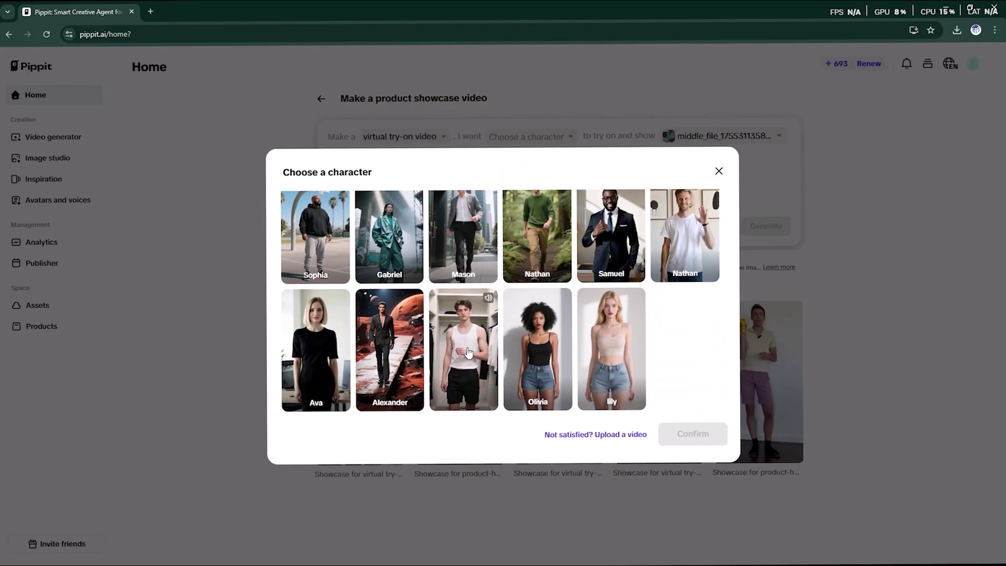
scroll(468, 352, up, 2)
click(613, 357)
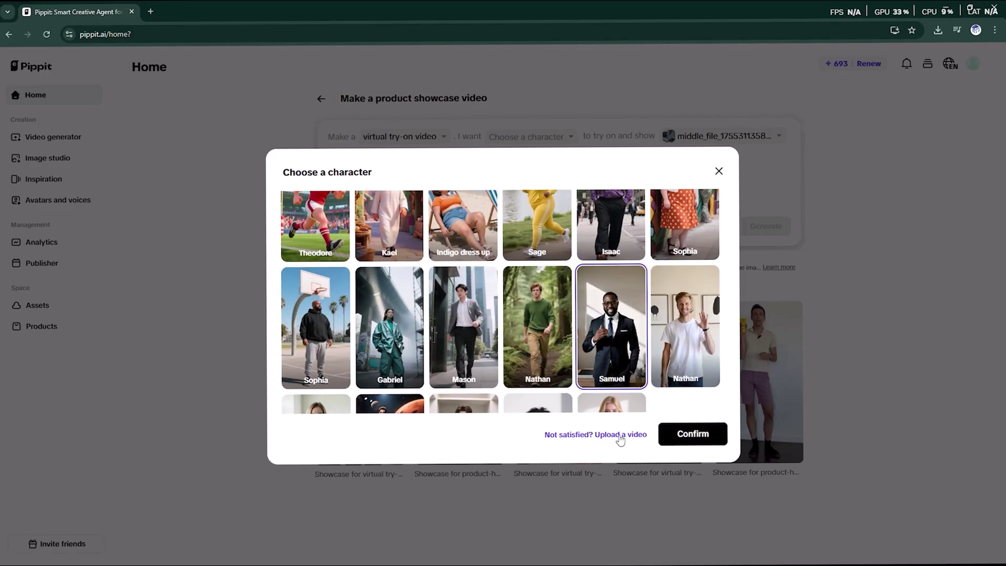
click(693, 434)
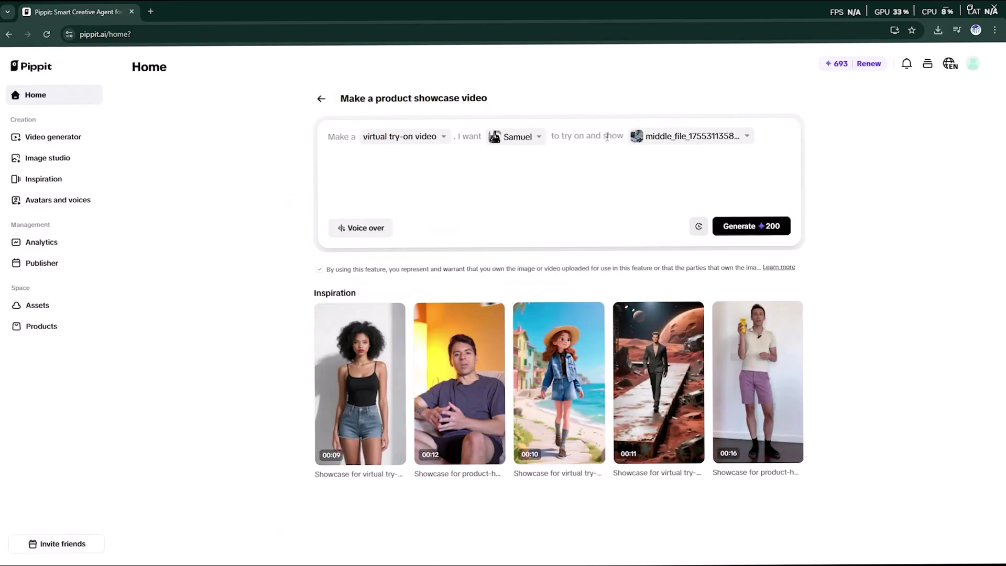
click(661, 137)
click(664, 164)
double_click(157, 86)
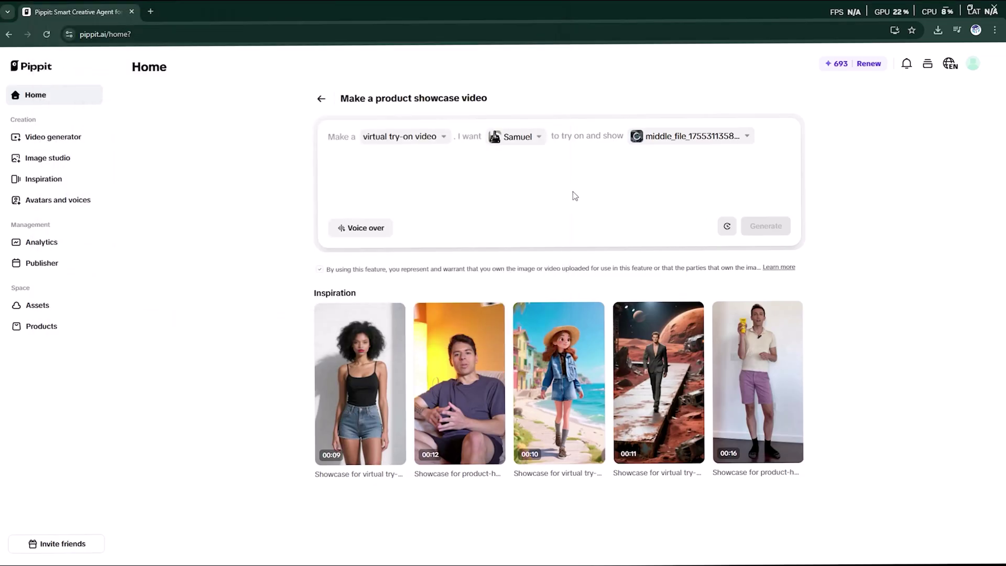
Paste the Nautica Voyage script, pick the male Darius in the kitchen voice, and generate.
click(468, 158)
text(Nautica Voyage – a fresh blend of apple, aquatic notes, and musk.Bold. Confident. Unforgettable.Set sail with Nautica Voyage)
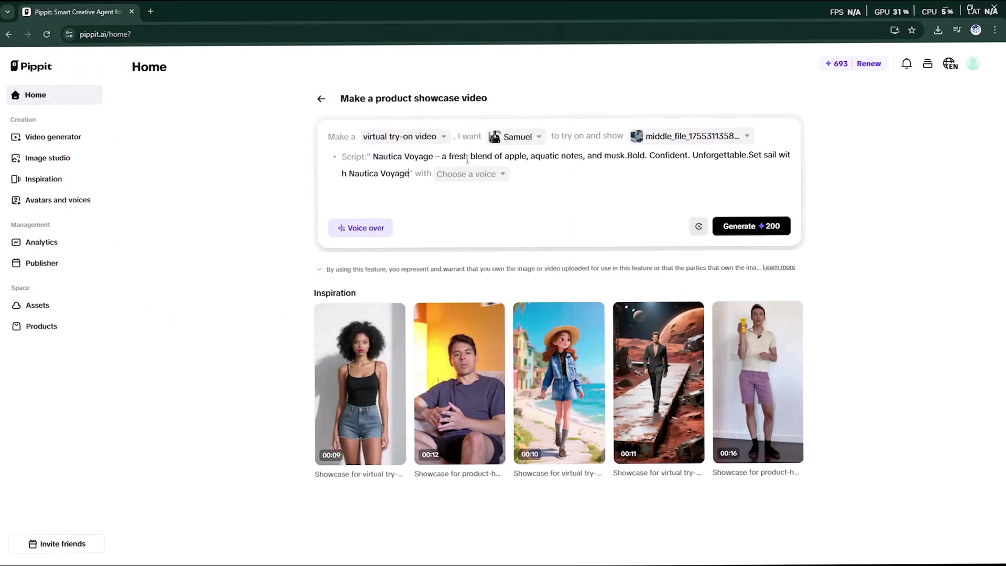
click(441, 176)
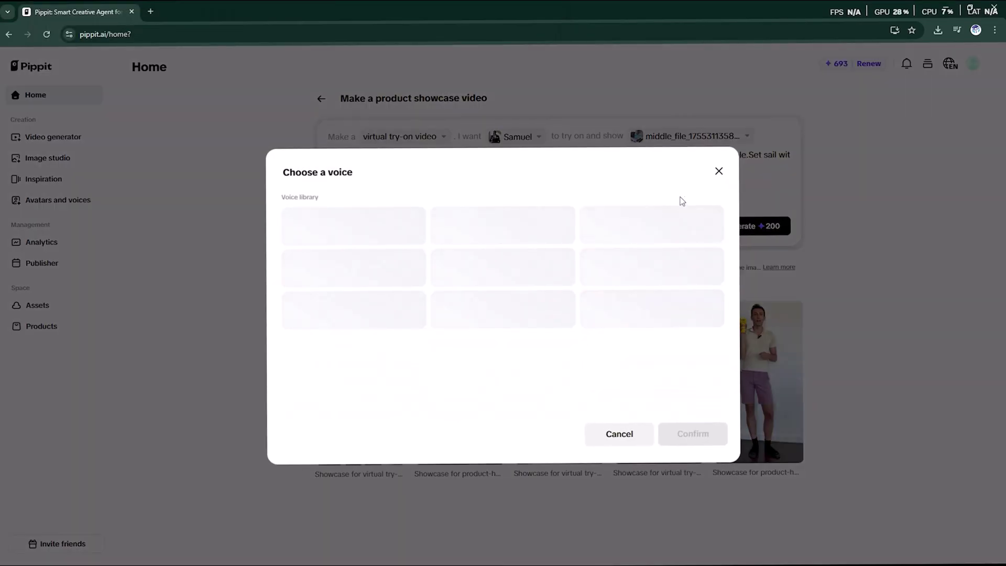
click(711, 204)
click(687, 265)
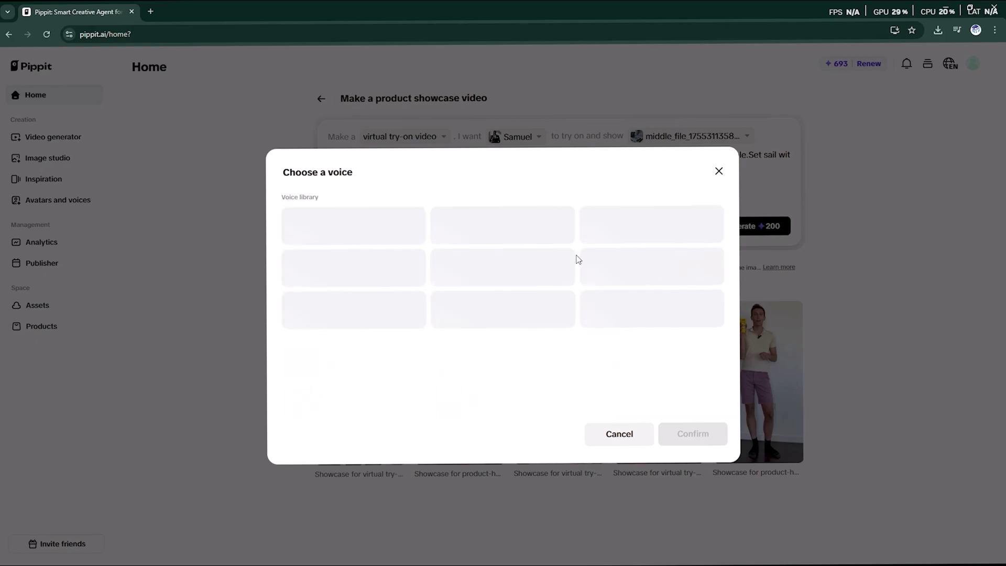
click(494, 239)
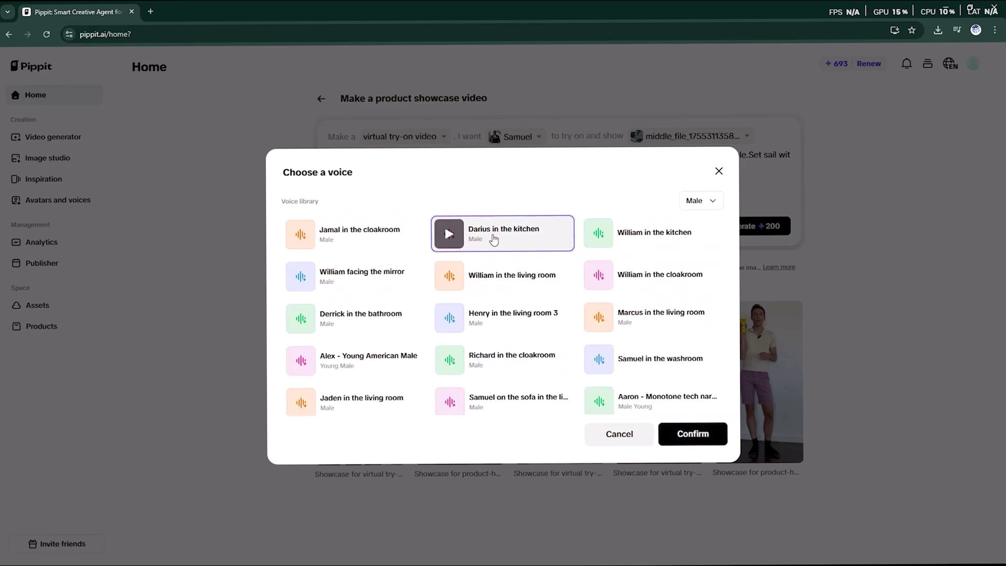
click(700, 436)
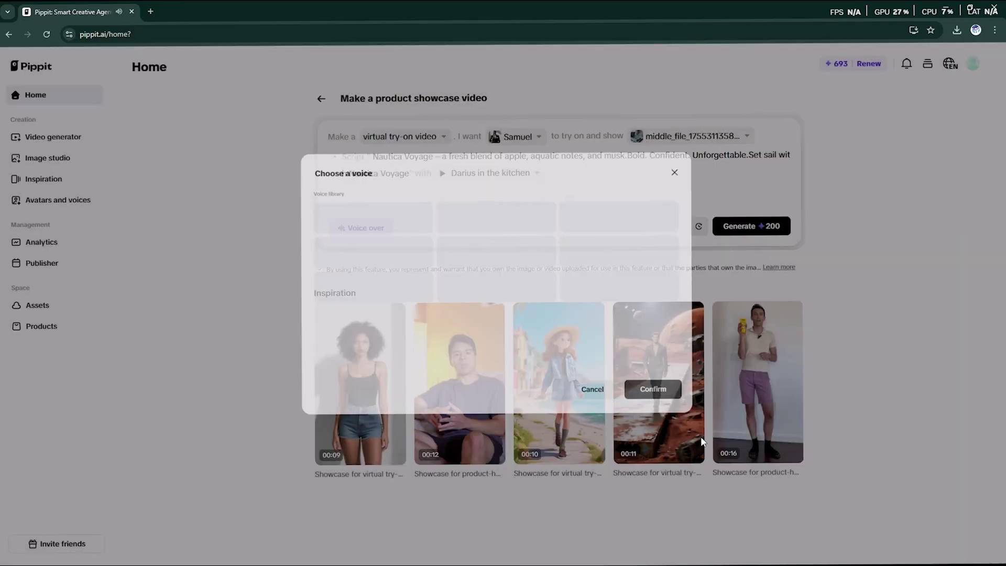
click(760, 226)
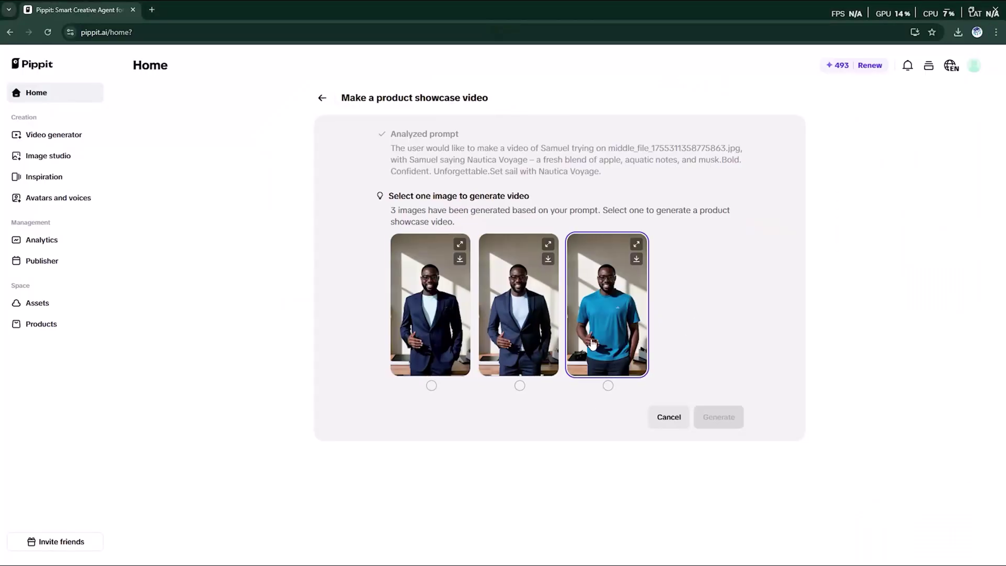
Generate the try-on video from the second image of Samuel in a suit.
click(533, 303)
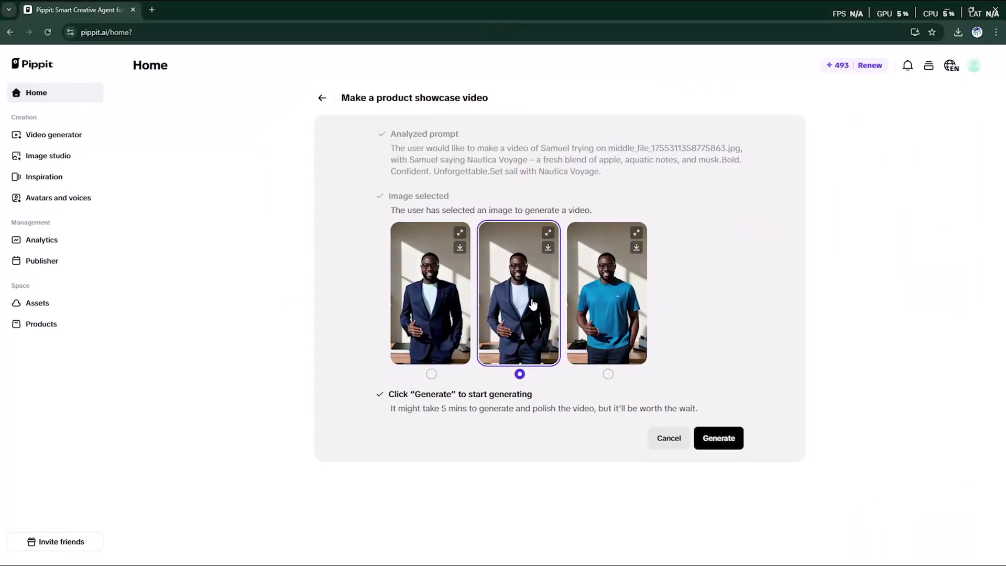
click(722, 440)
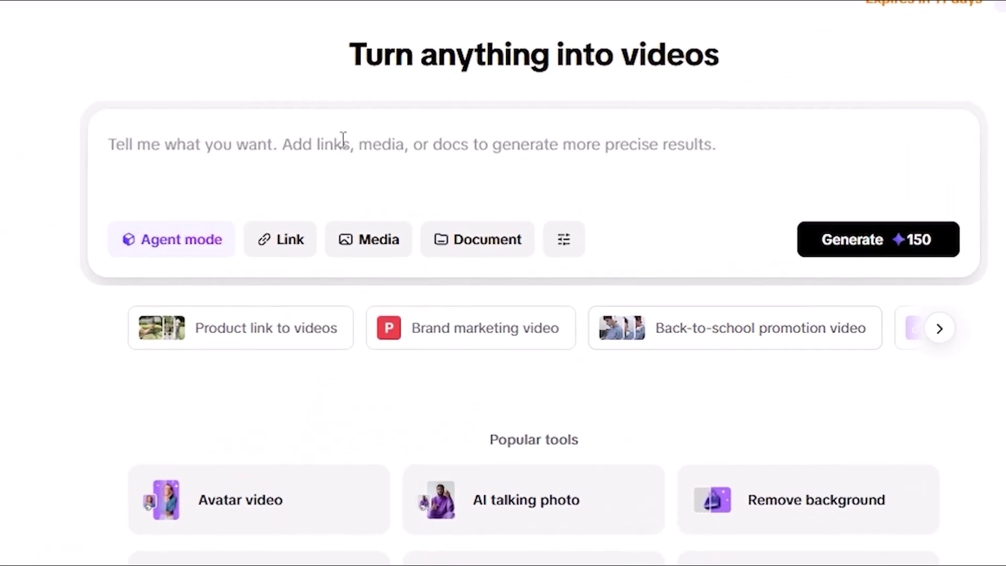
click(187, 246)
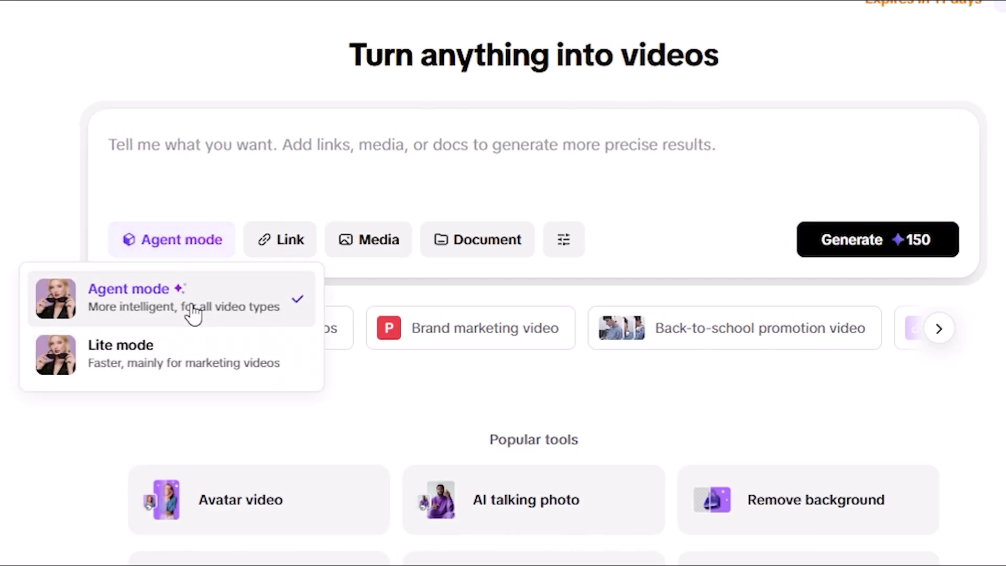
click(173, 157)
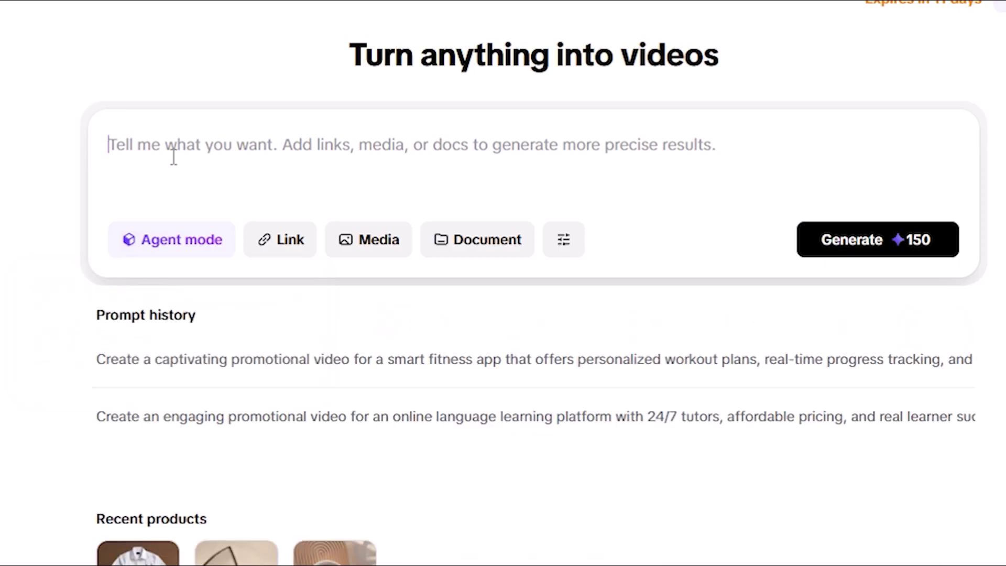
click(295, 245)
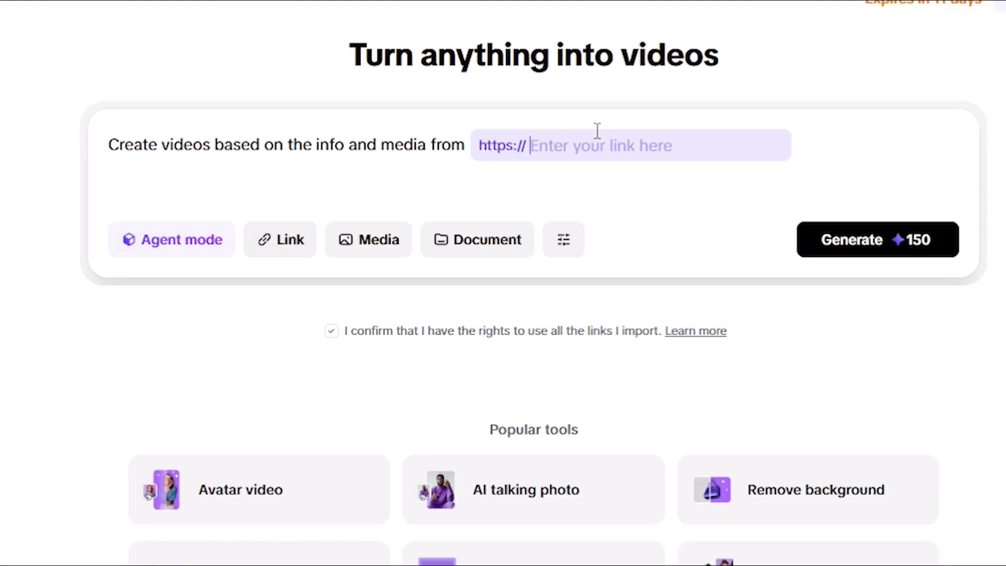
click(371, 254)
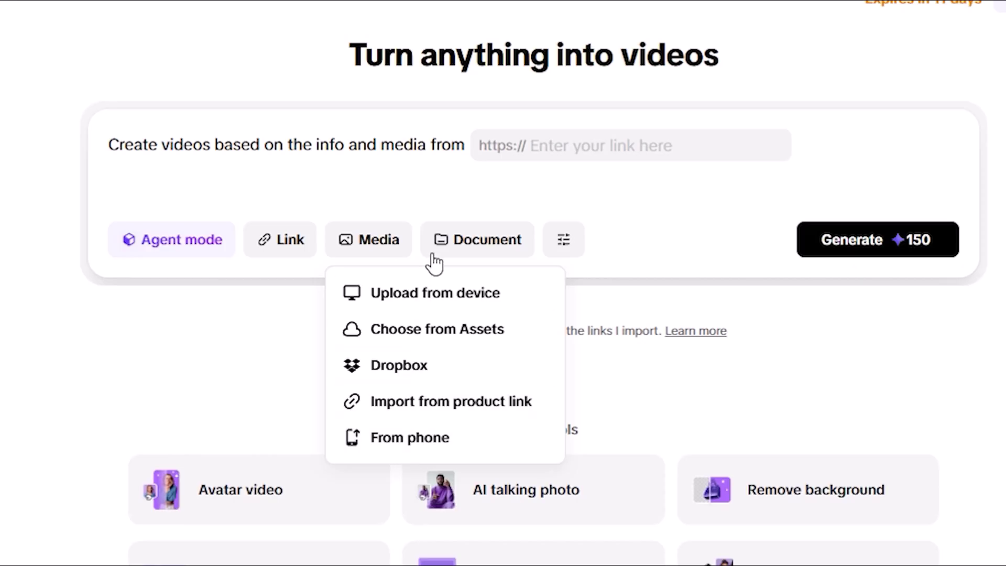
Paste the 45-second motivational freelancer prompt about remote work freedom and earning potential.
click(203, 251)
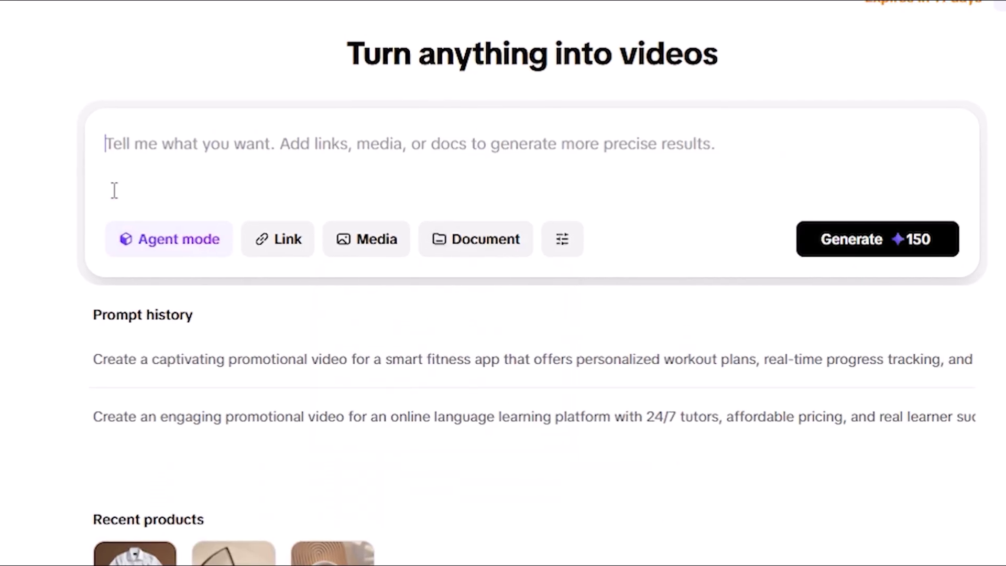
text("Create a 45-second motivational video for freelancers, highlighting the freedom of remote work, earning potential, and inspiring lifestyle shots that encourage viewers to start freelancing today.")
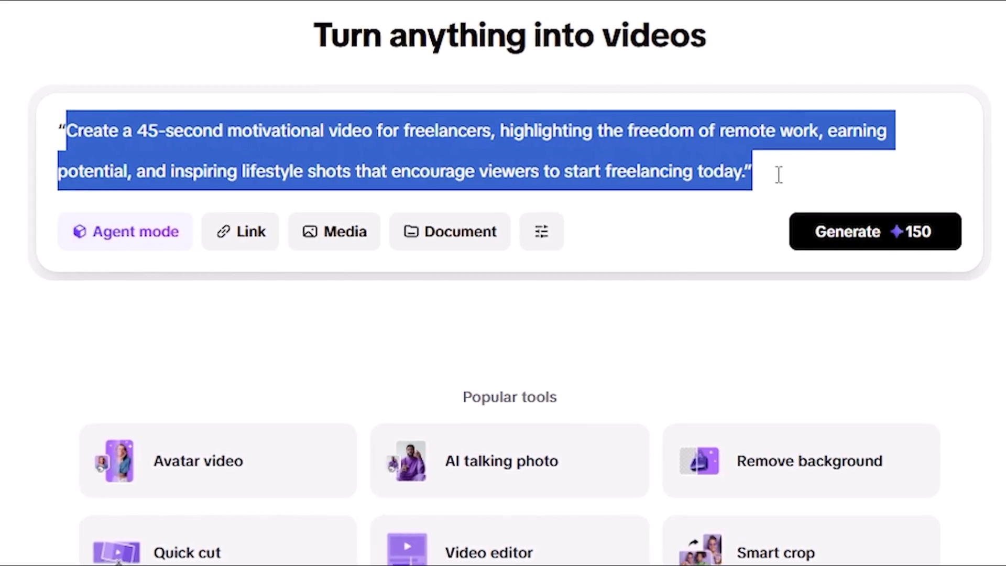
click(779, 174)
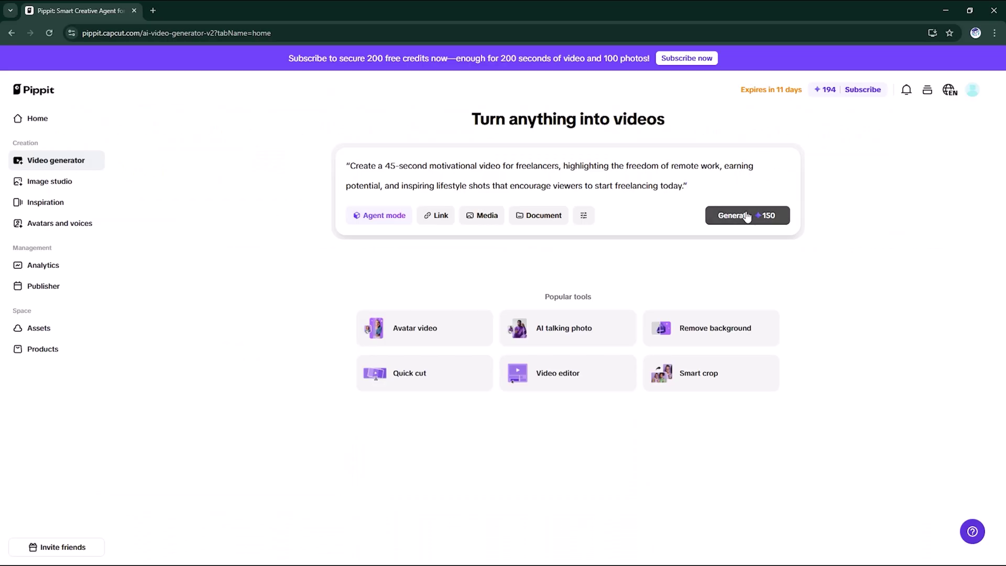
Generate the freelancer video and open the finished result from the task list.
click(747, 217)
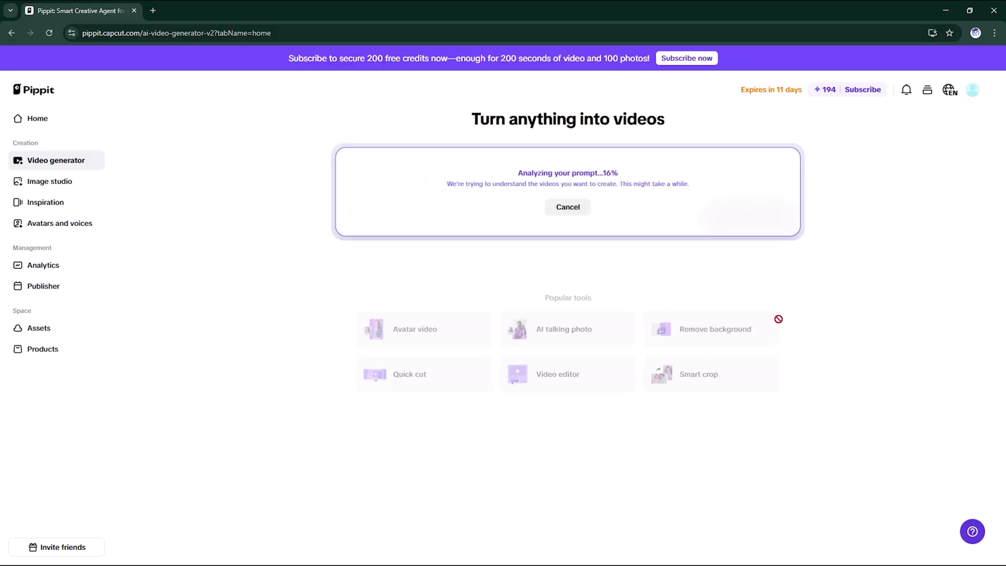
click(928, 90)
click(830, 116)
right_click(850, 152)
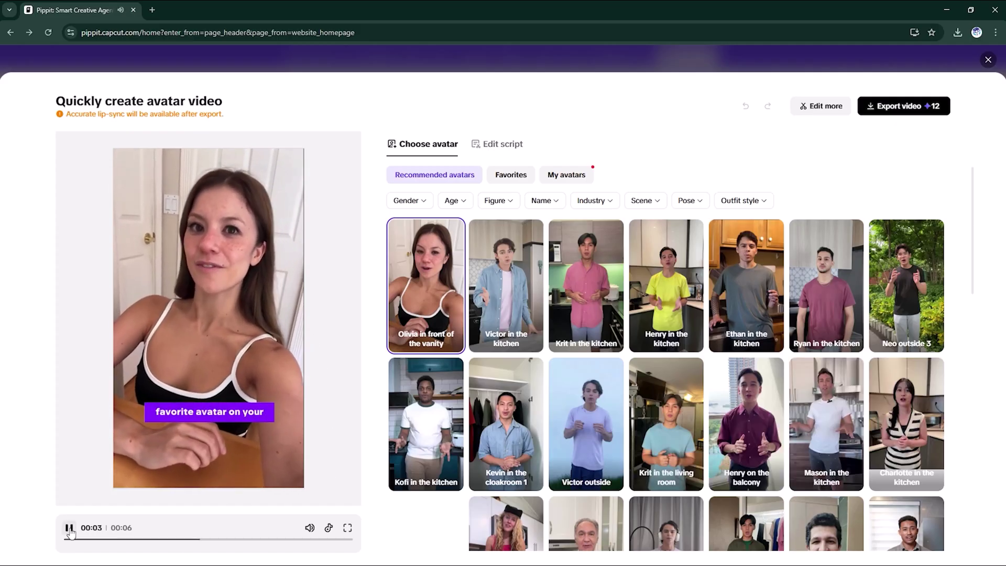
Choose the Krit in the living room avatar and save its greeting script in English.
scroll(314, 442, down, 3)
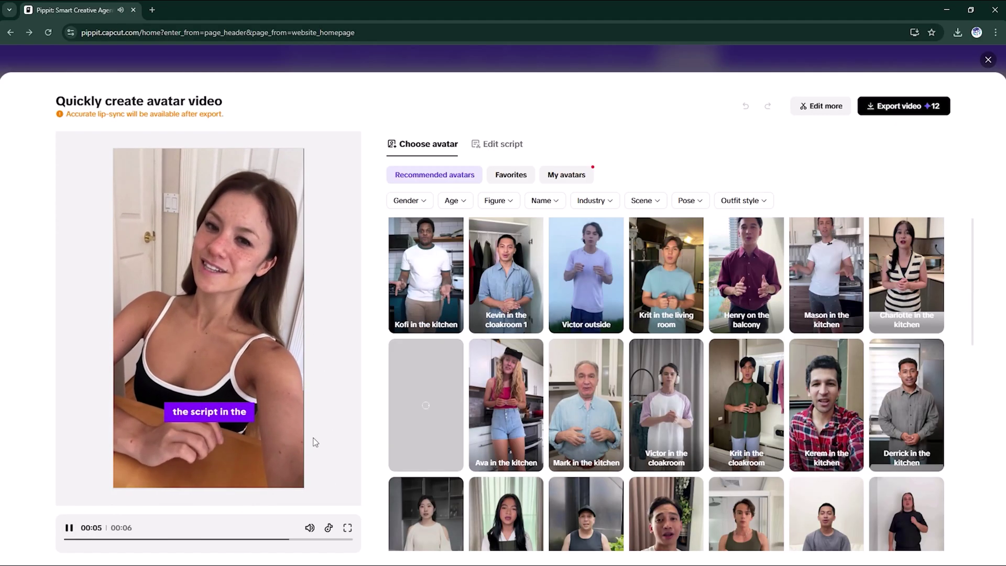
click(666, 275)
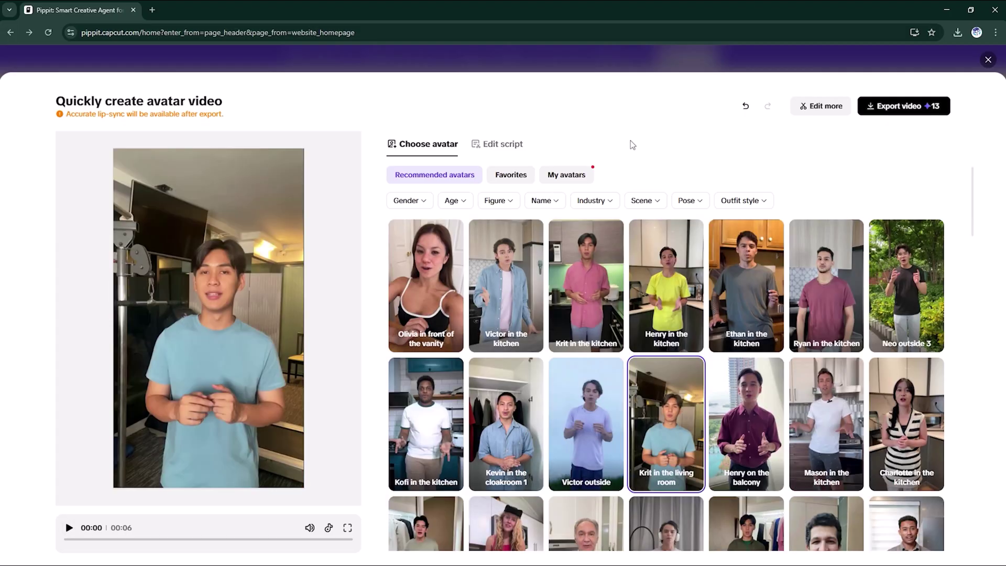
click(502, 143)
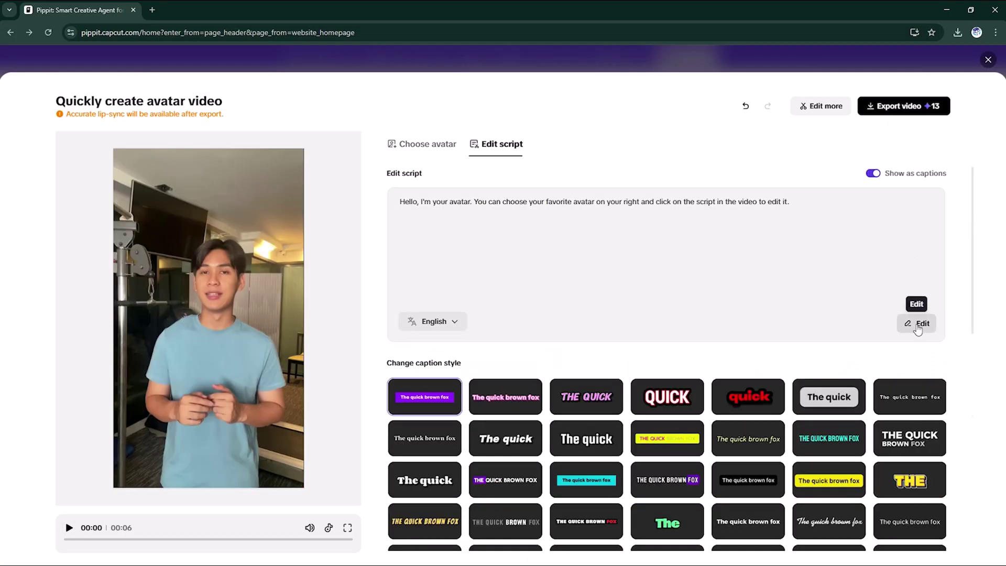
click(433, 311)
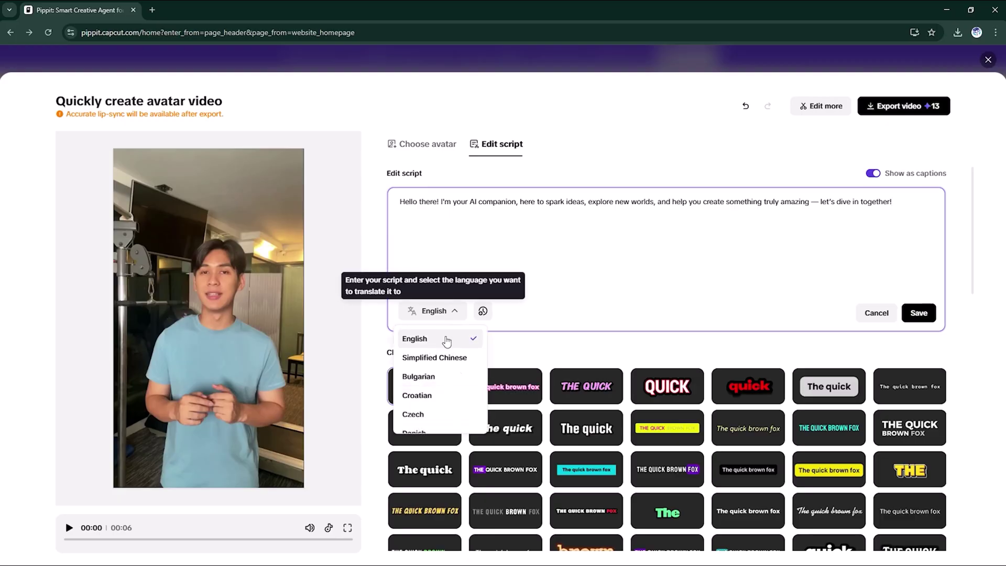
click(919, 313)
Export the avatar video at 720p resolution.
click(904, 106)
click(474, 292)
click(475, 351)
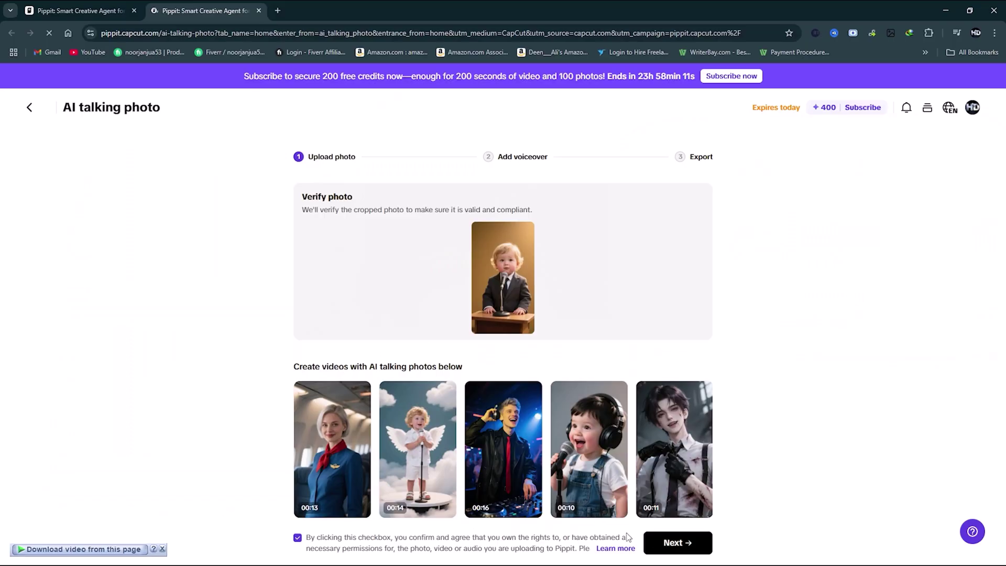
Give the baby photo the Jacob Dayi voice, save the greeting script, then export and play it.
click(682, 544)
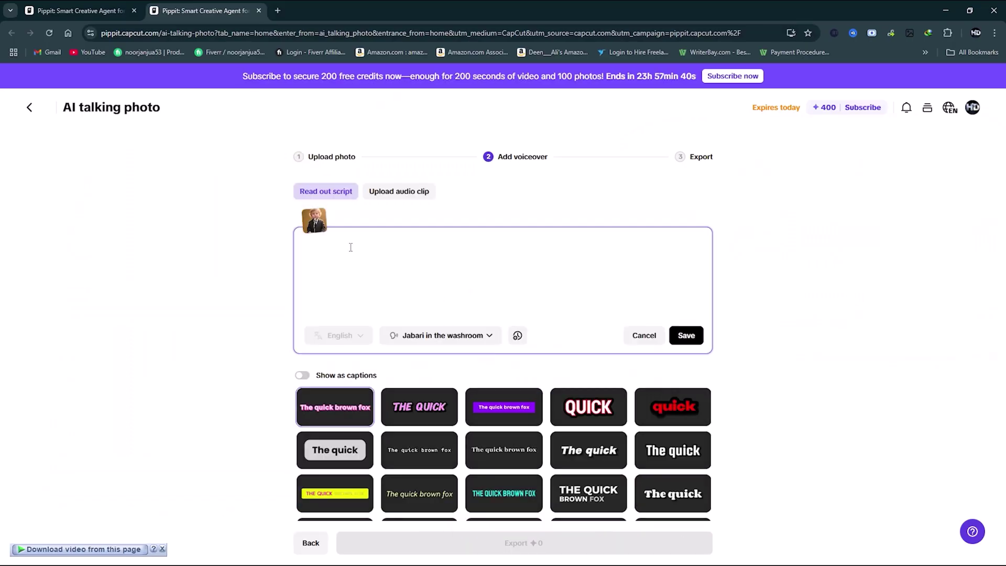
click(462, 340)
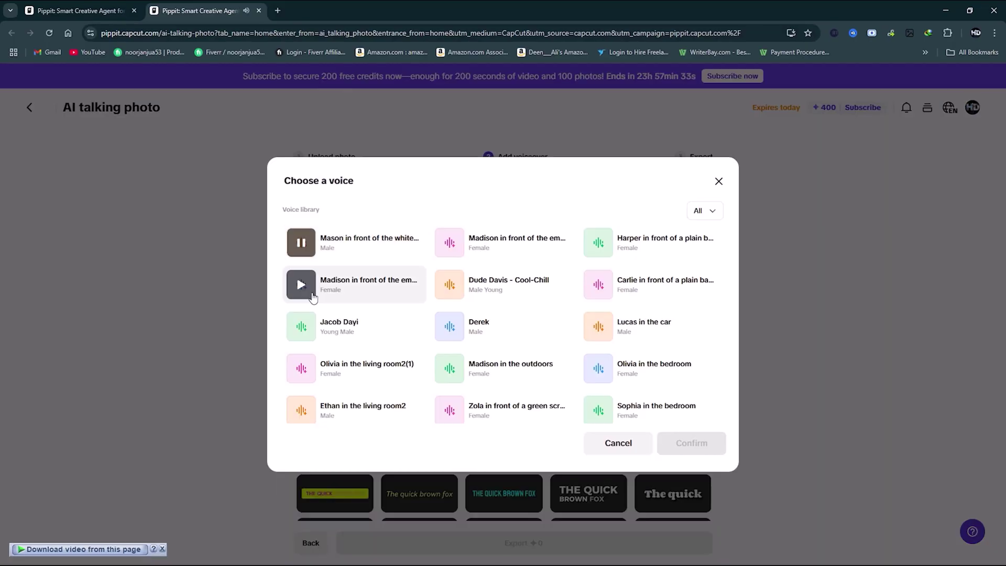
click(369, 327)
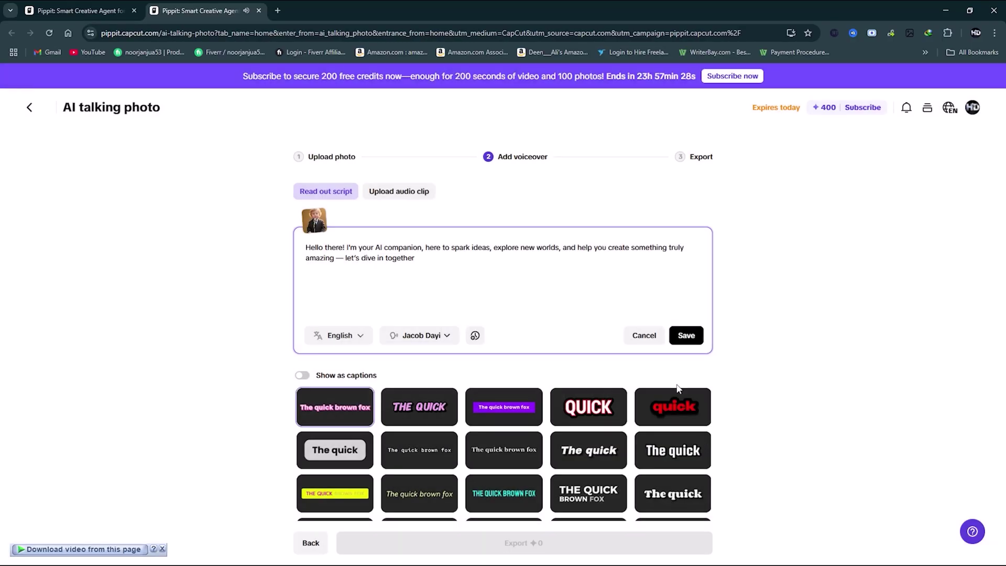
click(692, 339)
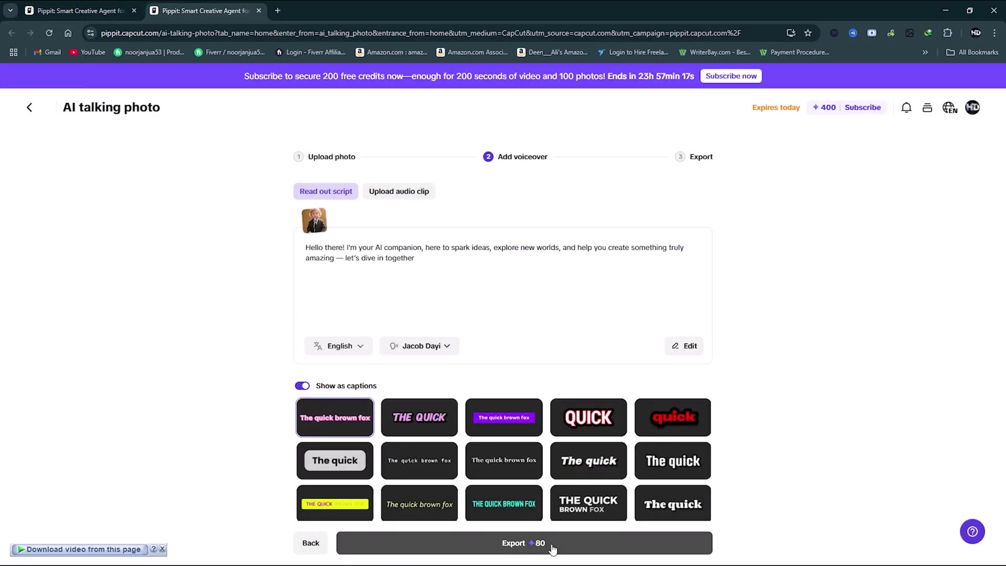
click(554, 543)
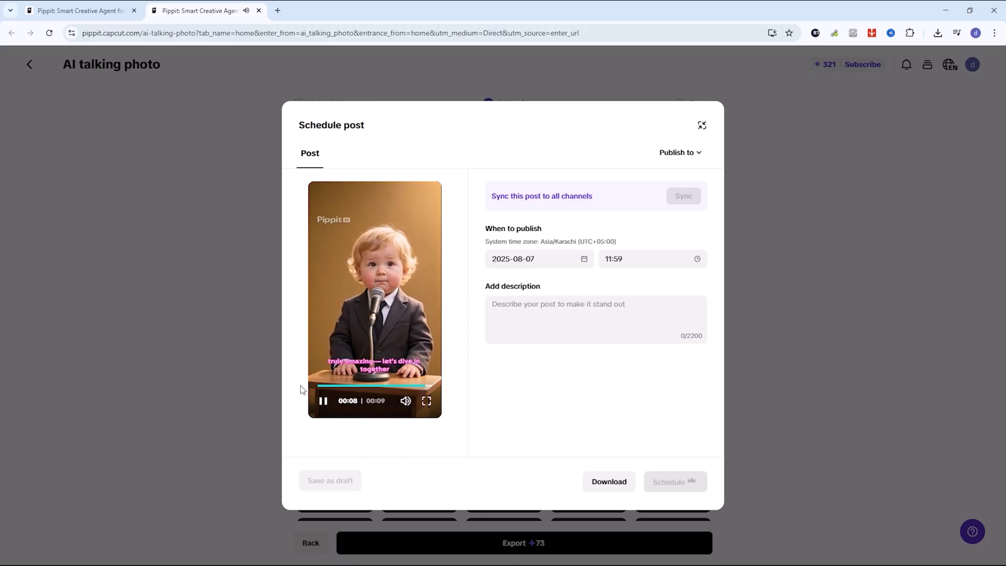
click(325, 404)
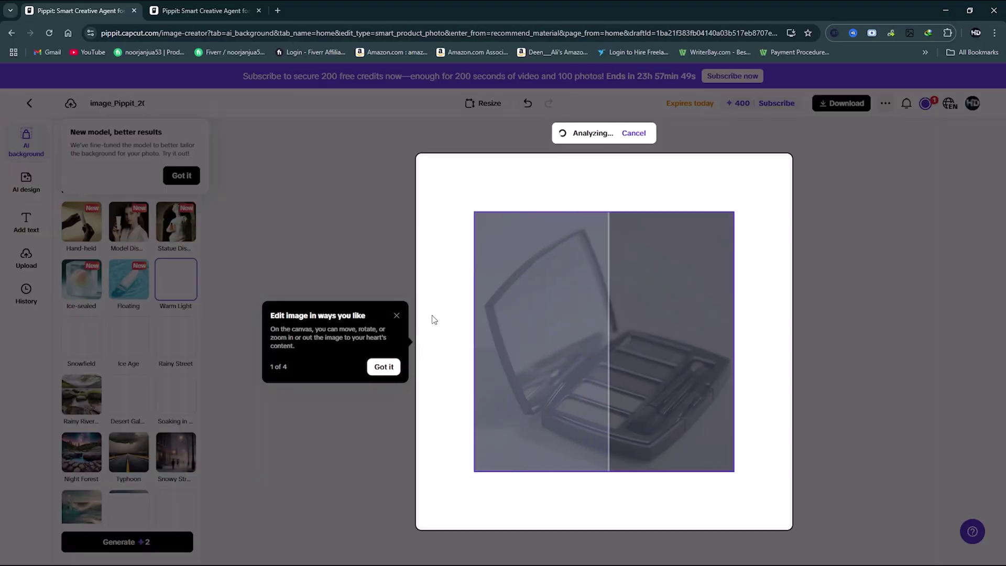
Resize the eyeshadow palette photo on the canvas.
click(399, 316)
mouse_move(727, 457)
mouse_down()
mouse_move(615, 351)
mouse_move(727, 458)
mouse_up()
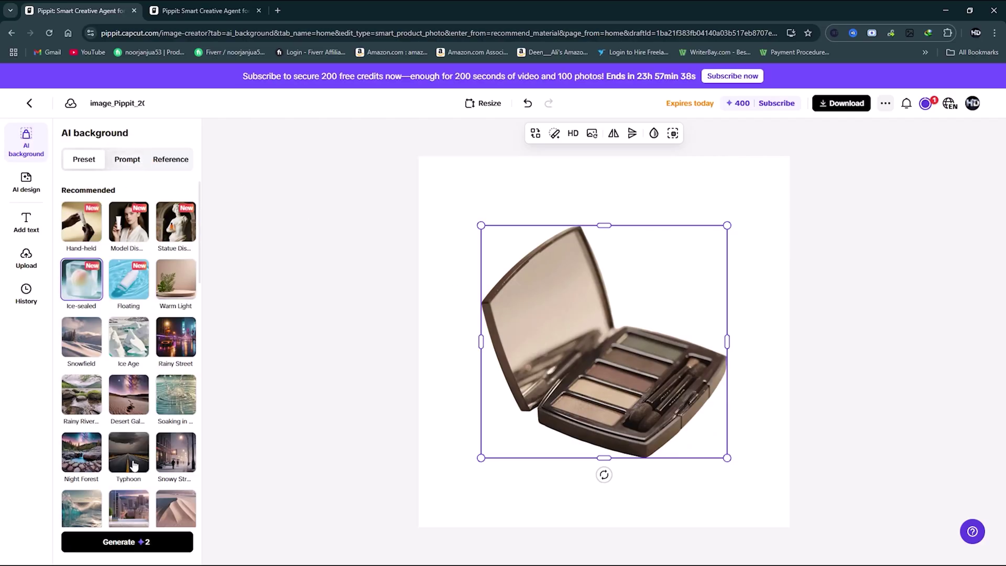
scroll(109, 415, down, 2)
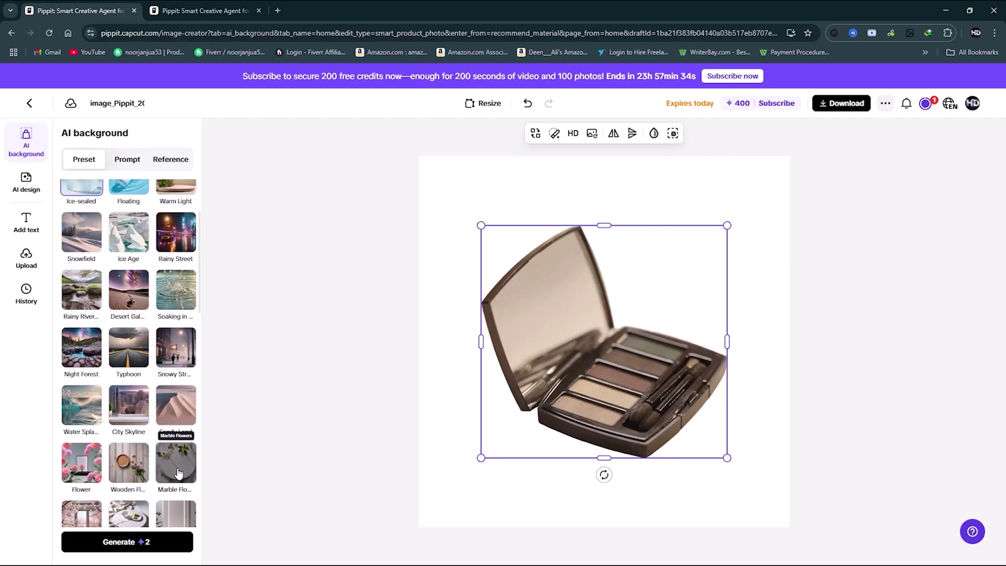
Generate daisy AI backgrounds from the flower preset and apply the dark daisy variant.
click(120, 546)
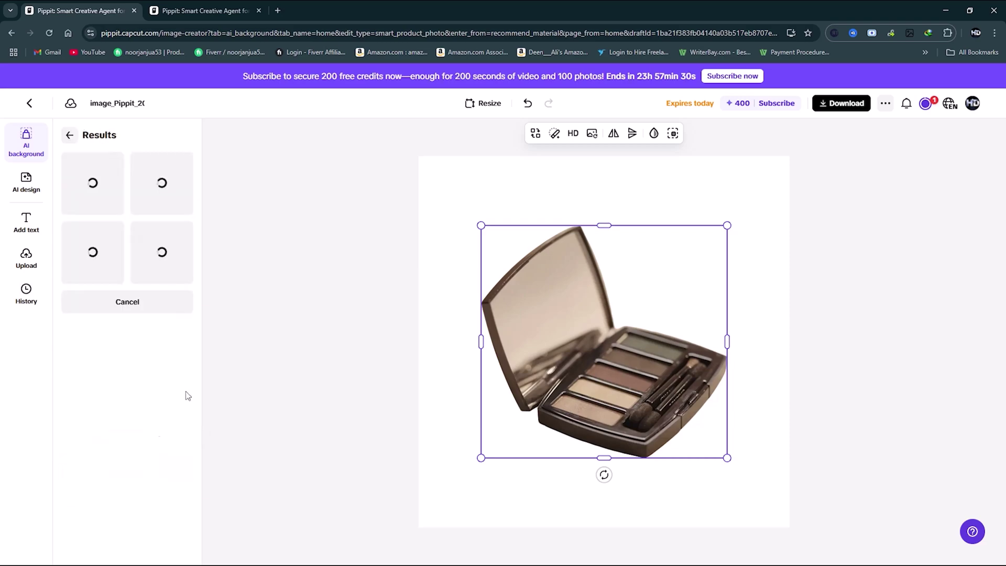
click(97, 191)
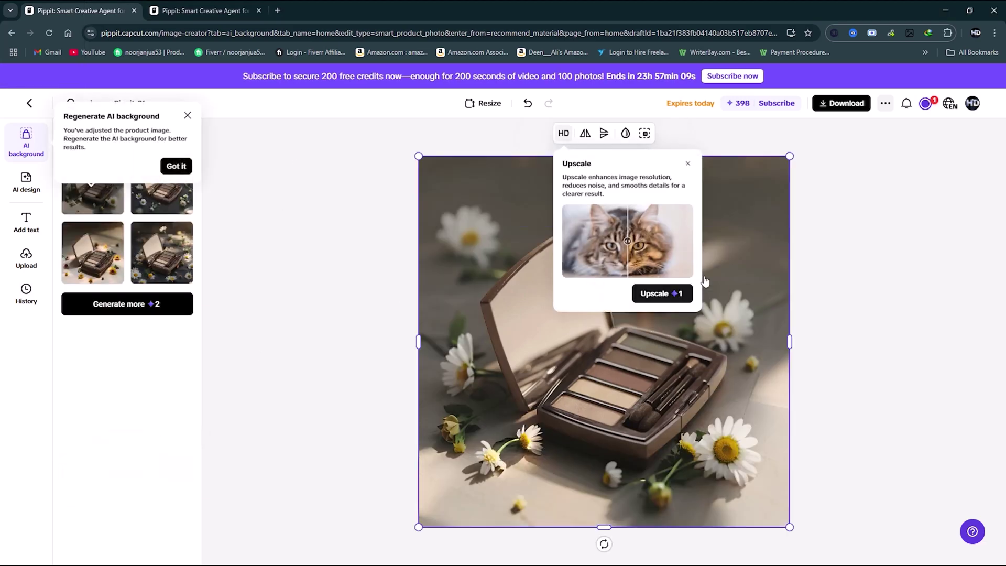
click(690, 164)
click(616, 403)
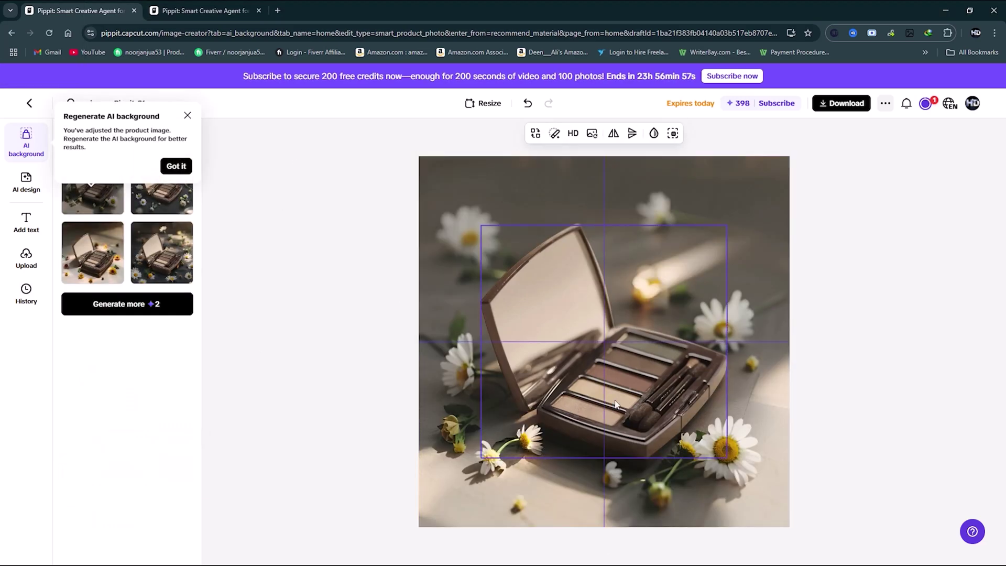
click(177, 260)
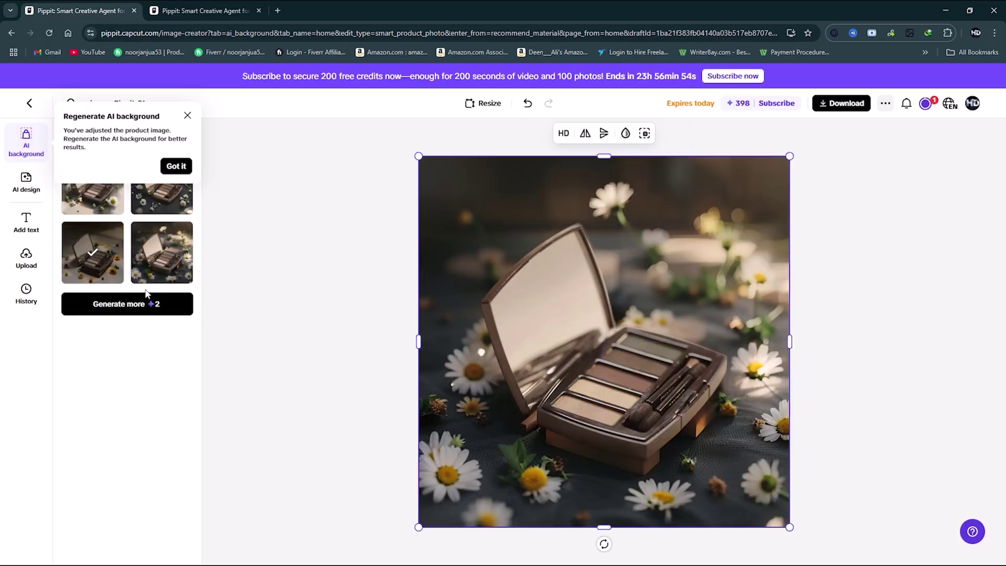
click(161, 201)
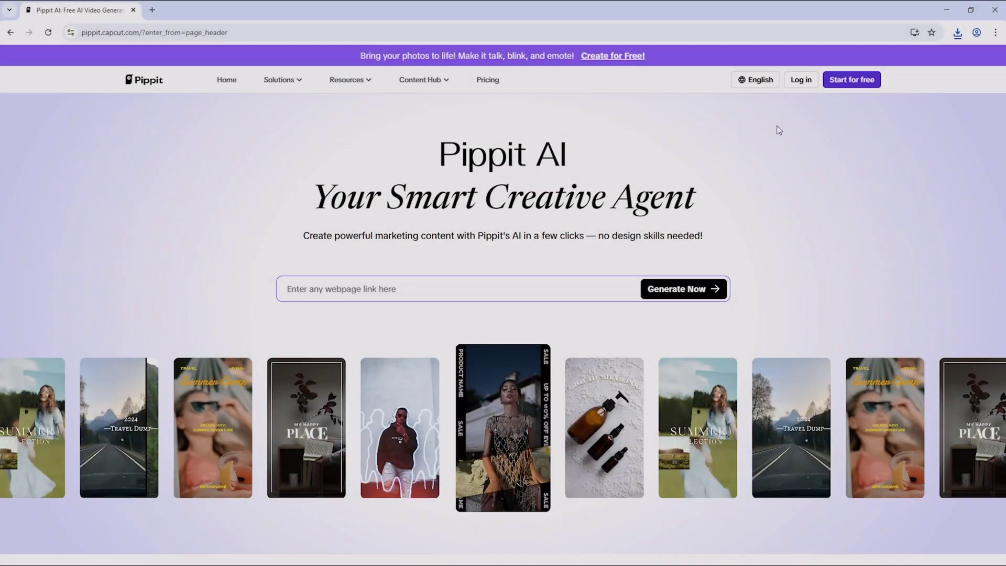
Browse down the Pippit homepage's feature sections to All the Smart Tools.
scroll(809, 142, down, 3)
scroll(809, 140, down, 8)
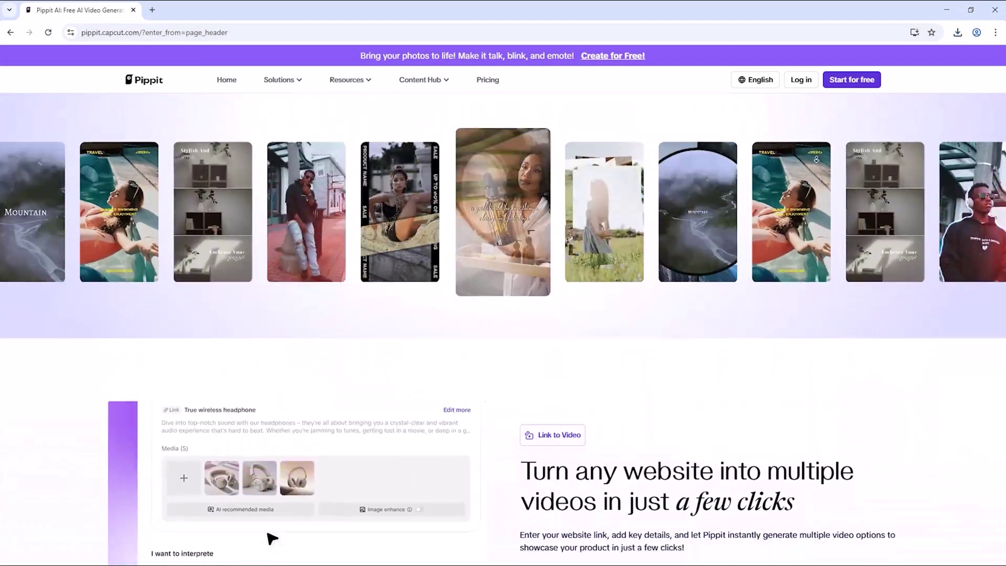
scroll(813, 140, up, 1)
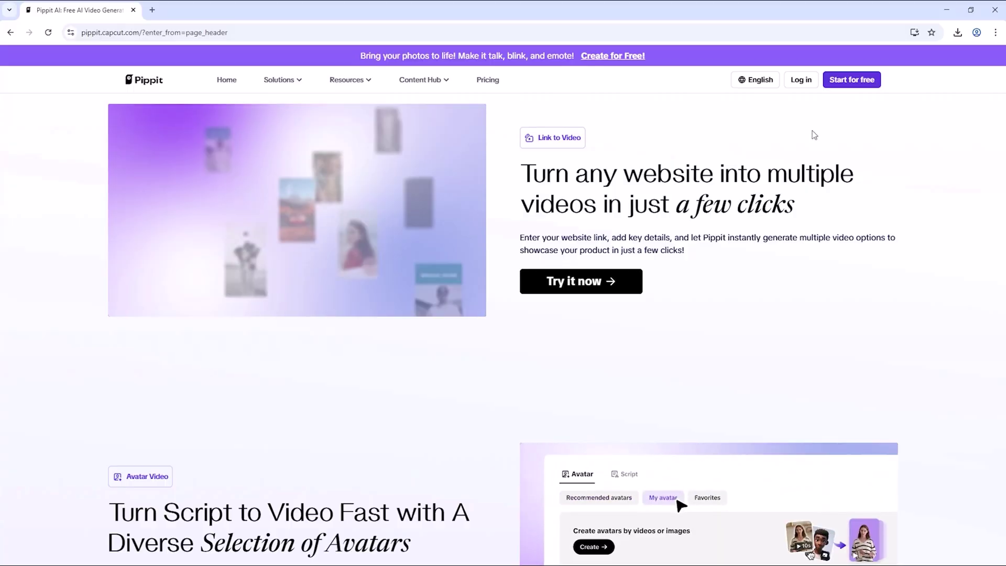
scroll(812, 131, up, 2)
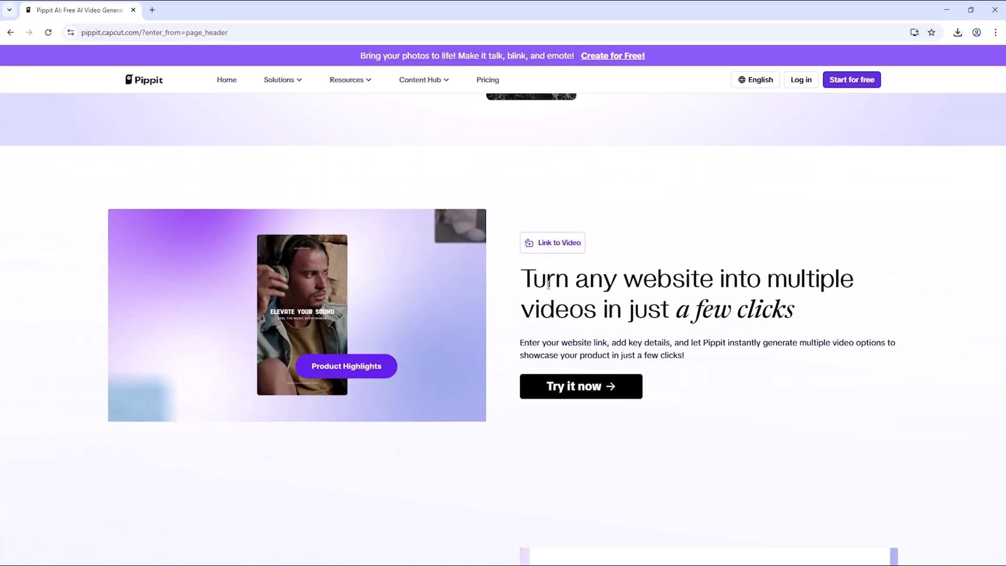
scroll(549, 289, down, 4)
scroll(549, 289, down, 4)
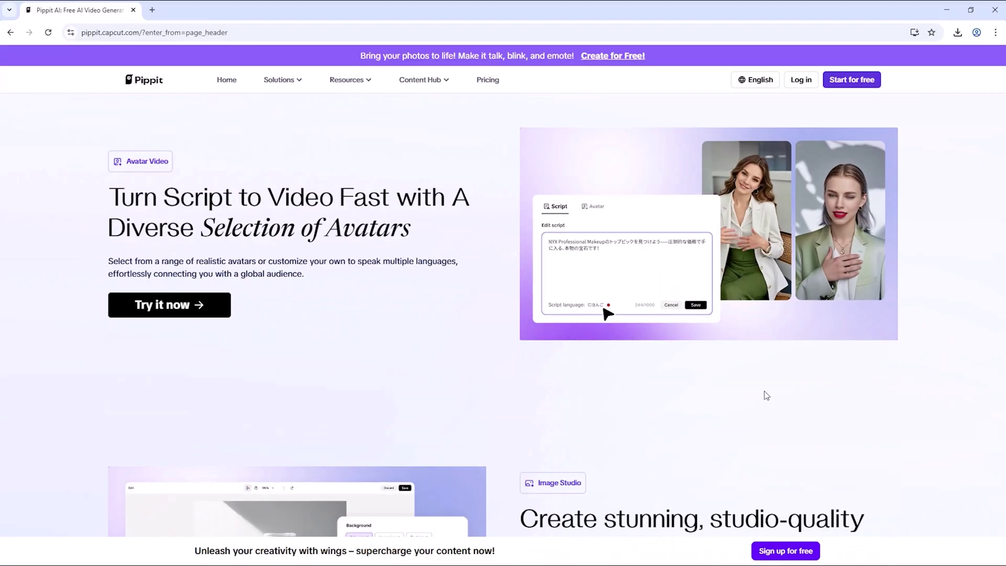
scroll(766, 390, down, 7)
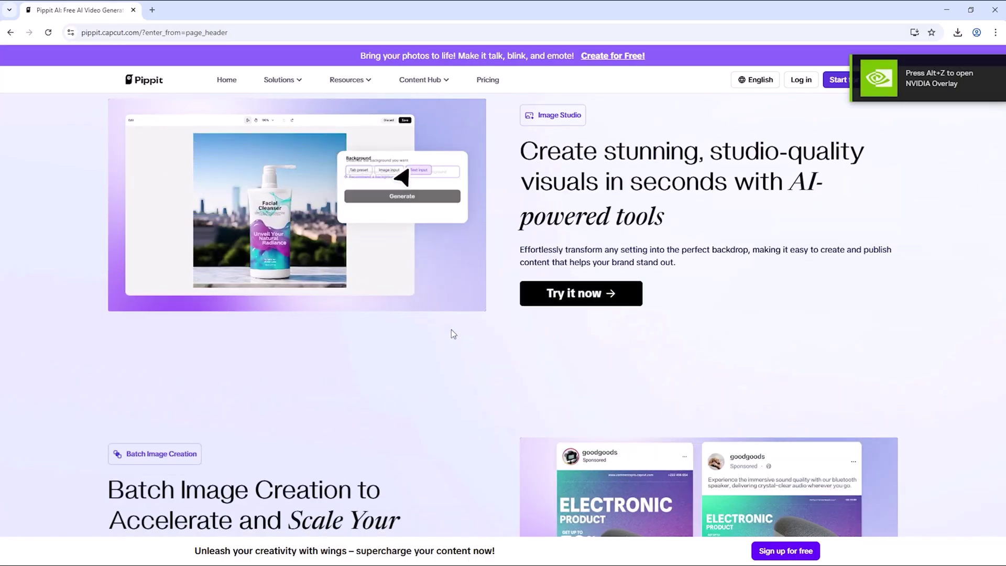
scroll(748, 221, down, 6)
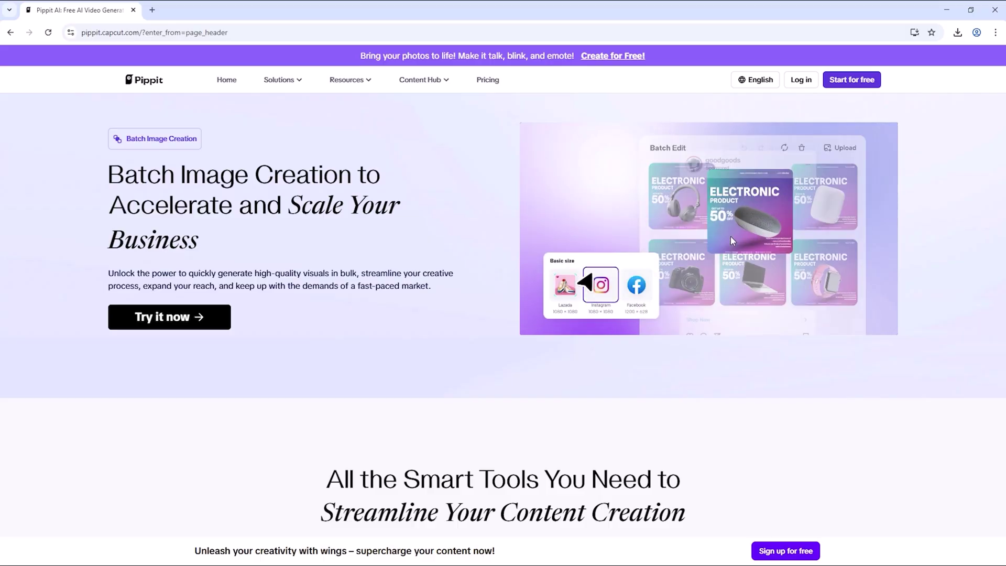
scroll(730, 241, down, 7)
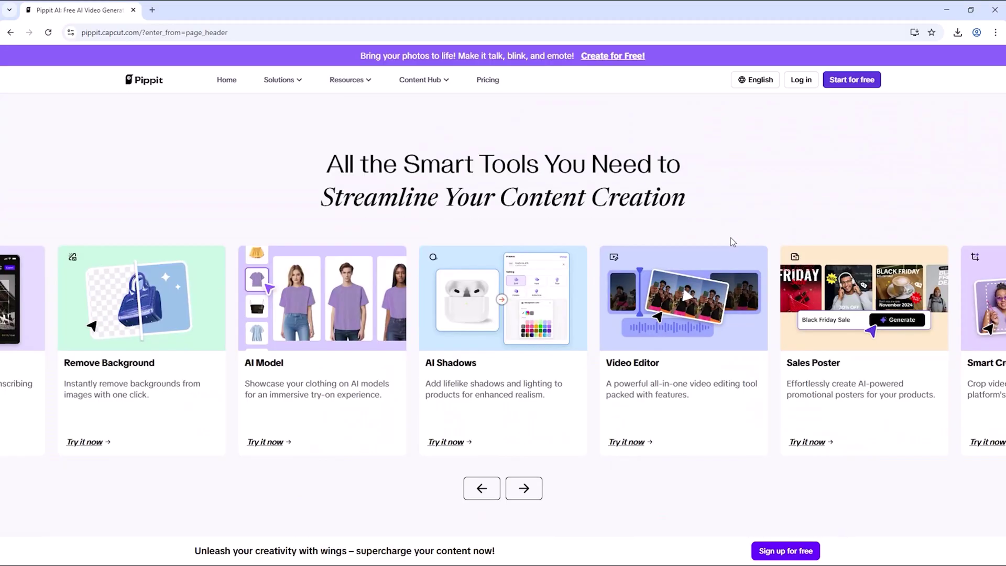
Advance the smart tools carousel three cards, then continue down the page.
click(524, 436)
click(524, 437)
click(524, 437)
scroll(662, 398, down, 15)
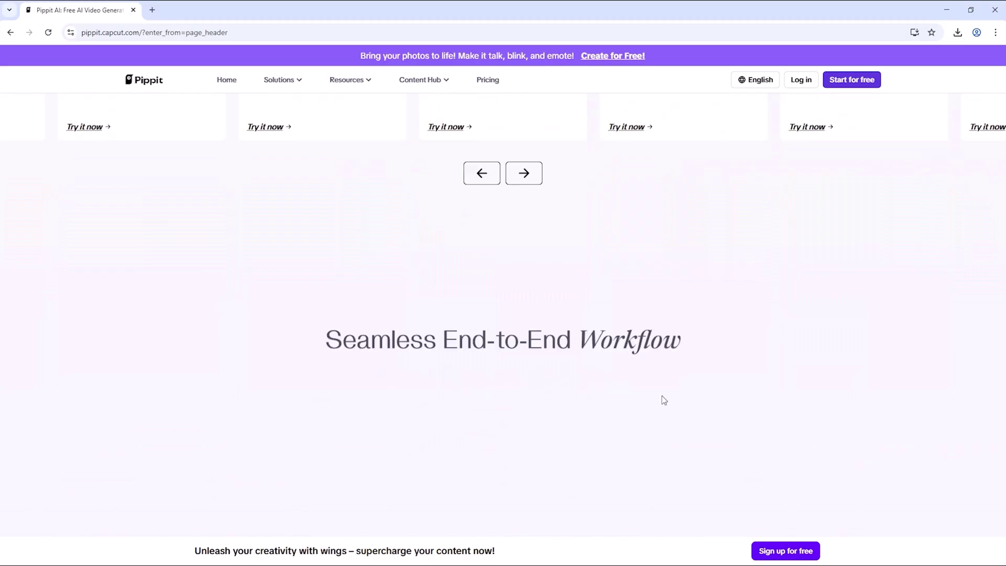